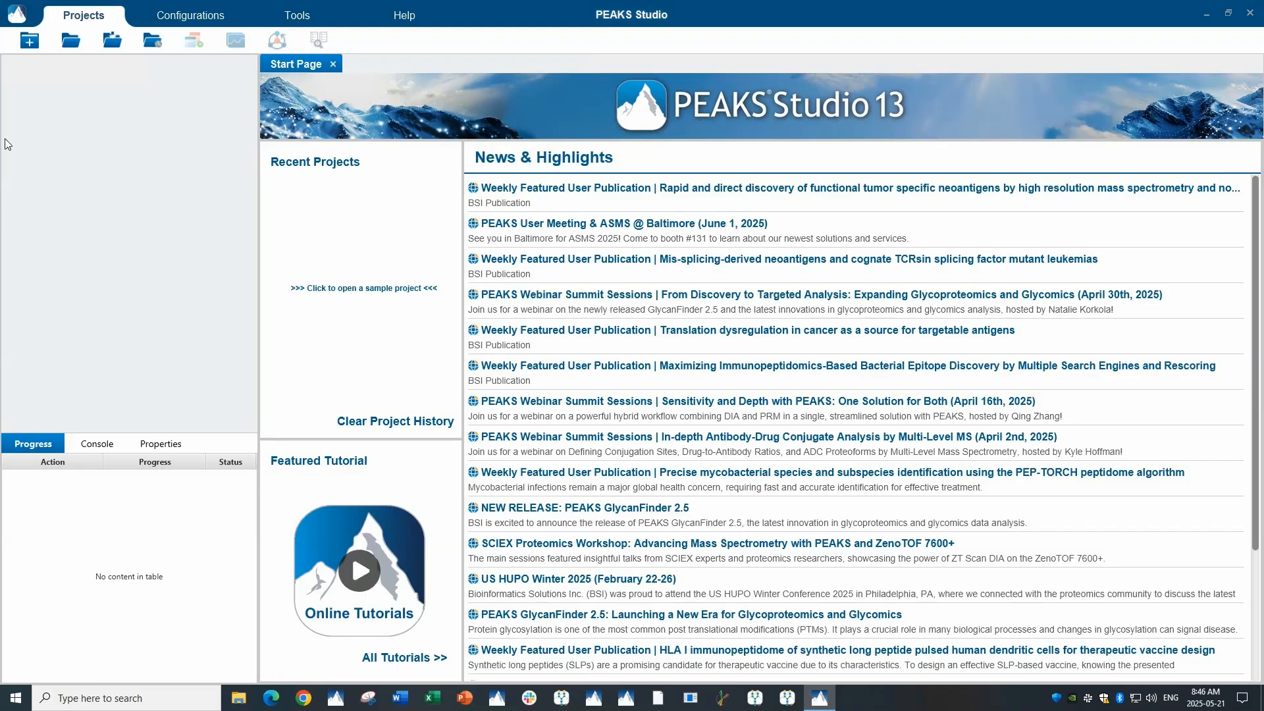
Create a new project and name it Demo DDA
click(28, 43)
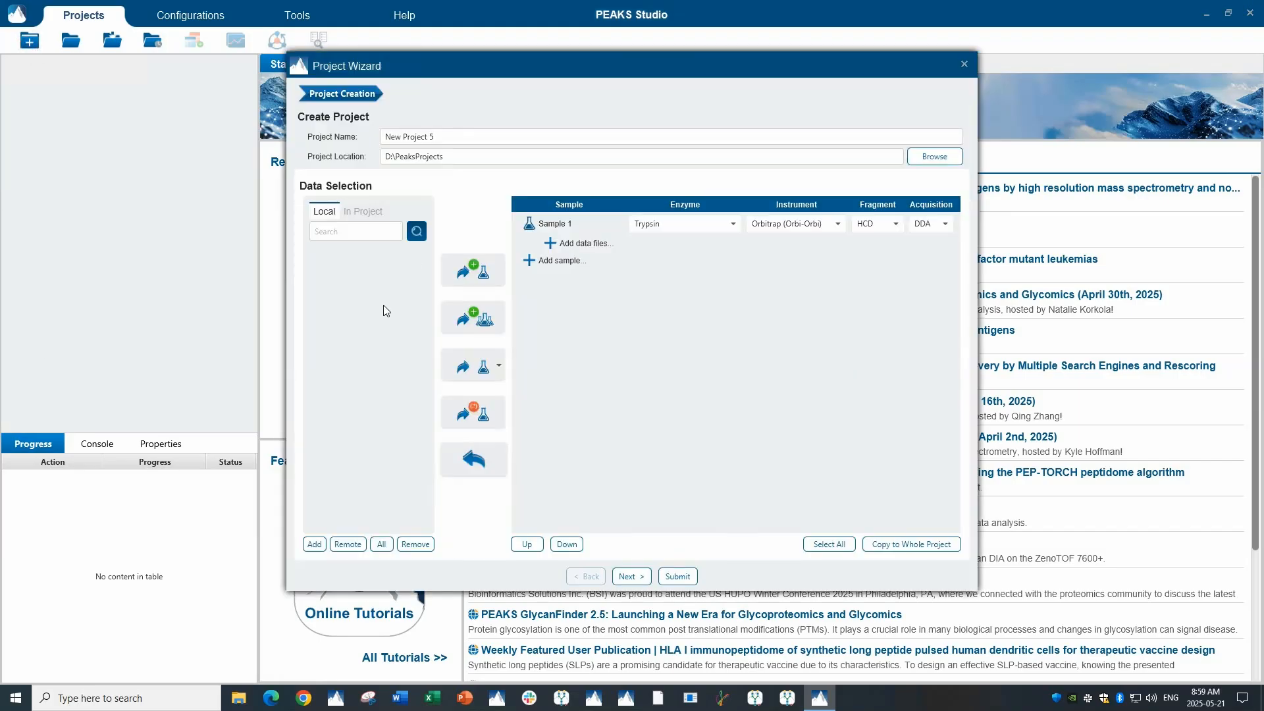
drag(434, 136, 342, 137)
text(Demo DDA)
Add the local data files Demo_DDA_1.raw, Demo_DDA_2.raw and Demo_DDA_3.raw to the project's data selection
click(314, 544)
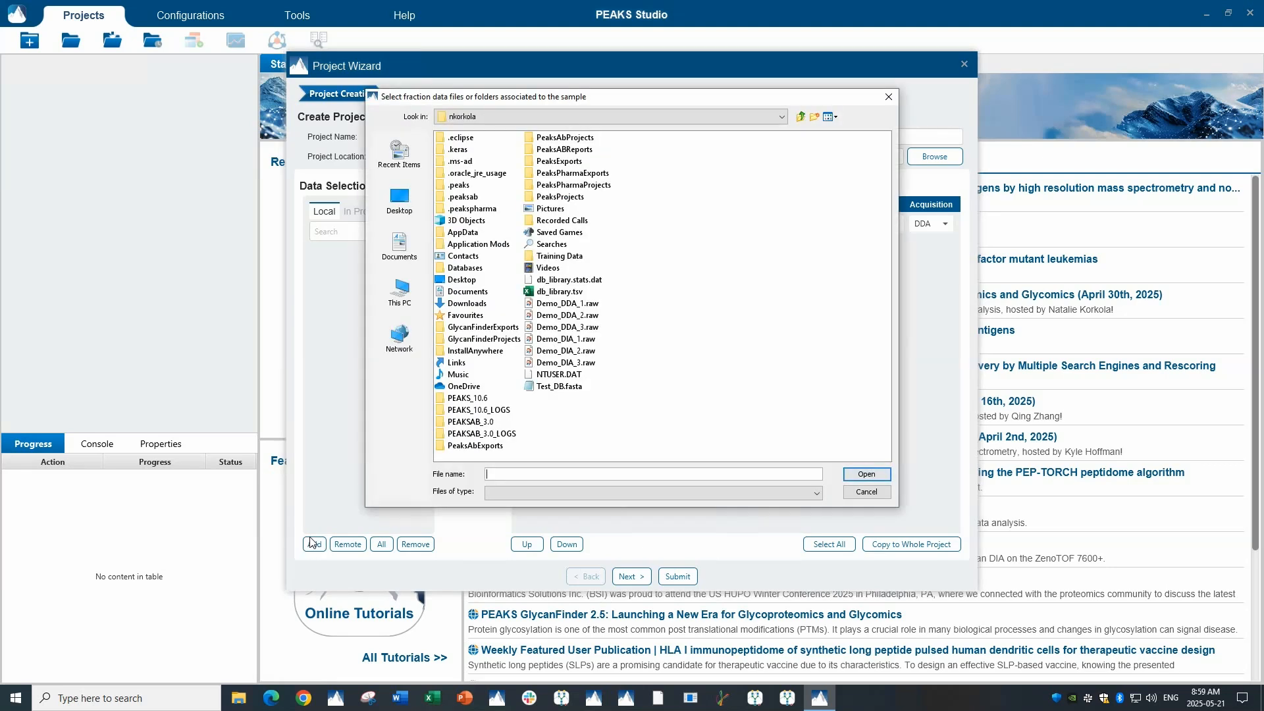
click(568, 303)
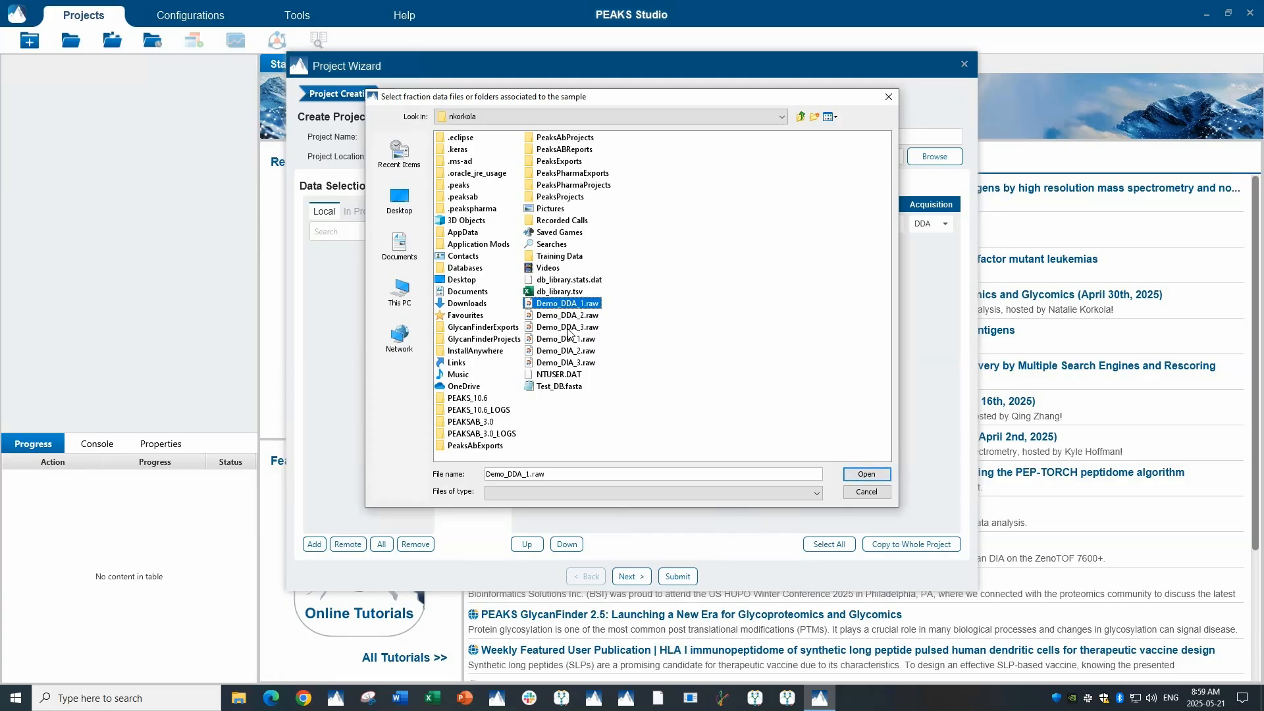
shift+click(574, 328)
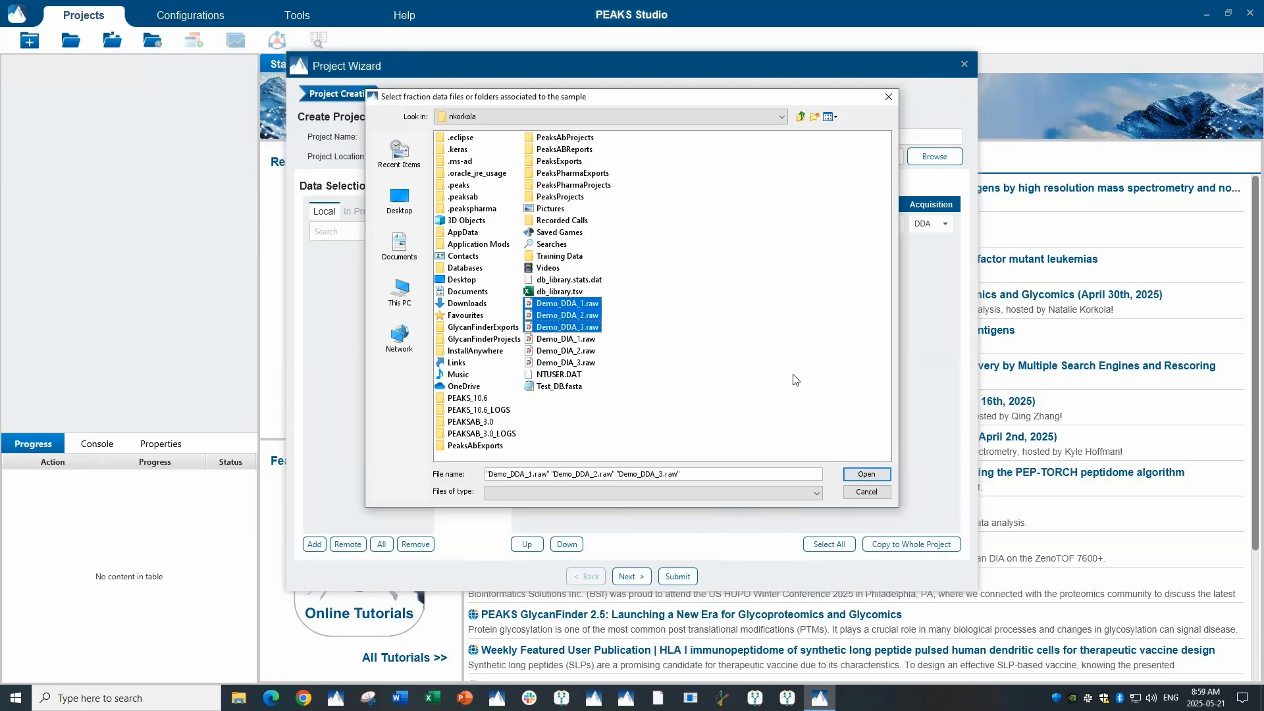
click(857, 471)
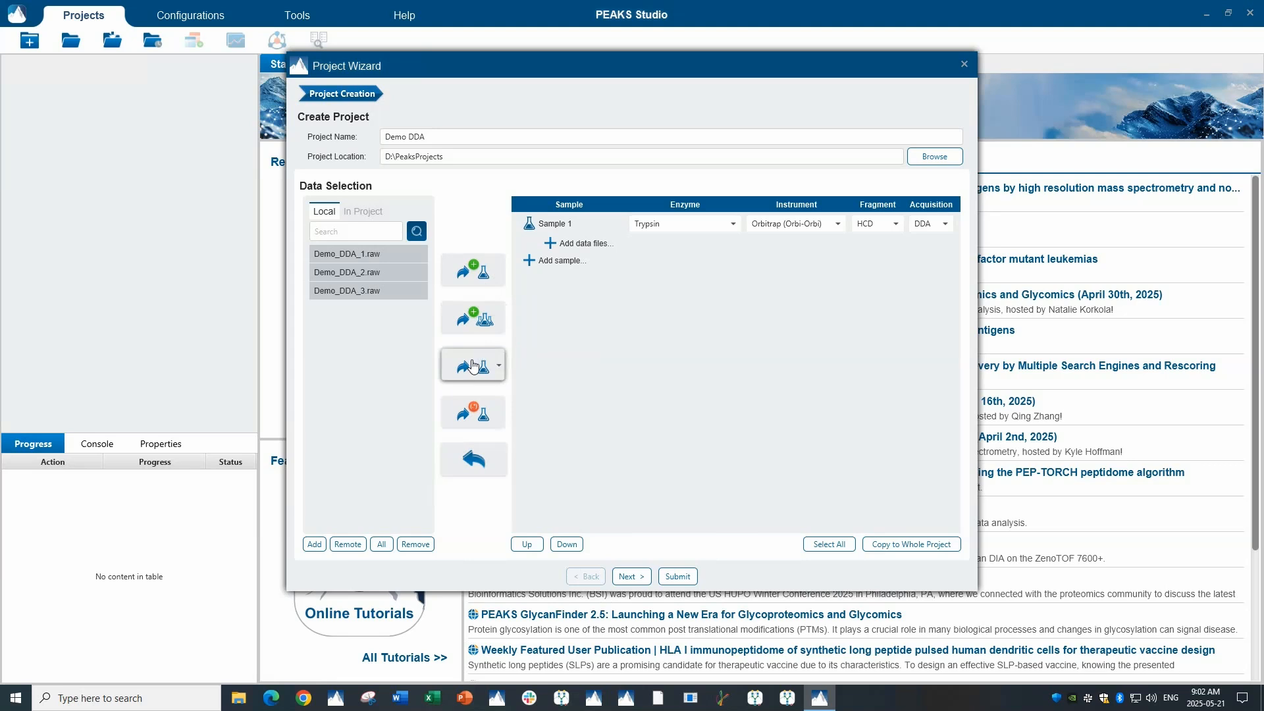
Create samples from the selected files by delimiter, grouping on the DDA and number parts of the file names
click(481, 411)
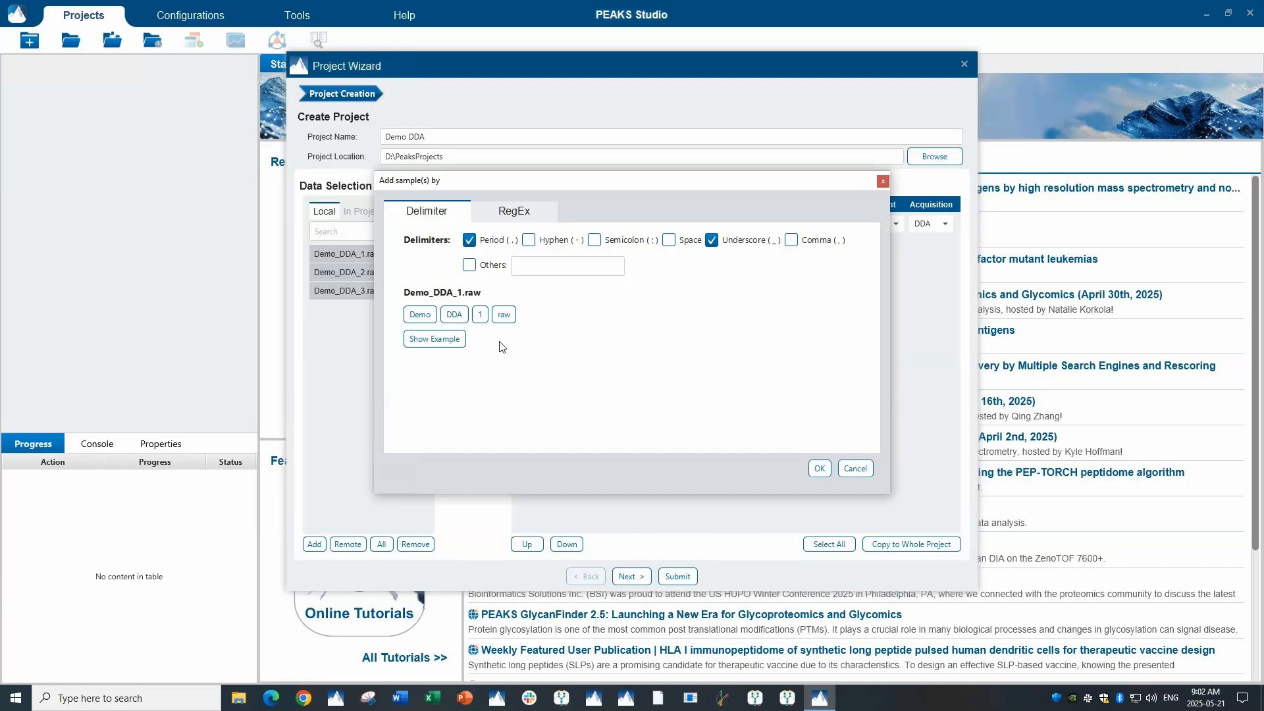
click(454, 315)
click(478, 317)
click(820, 469)
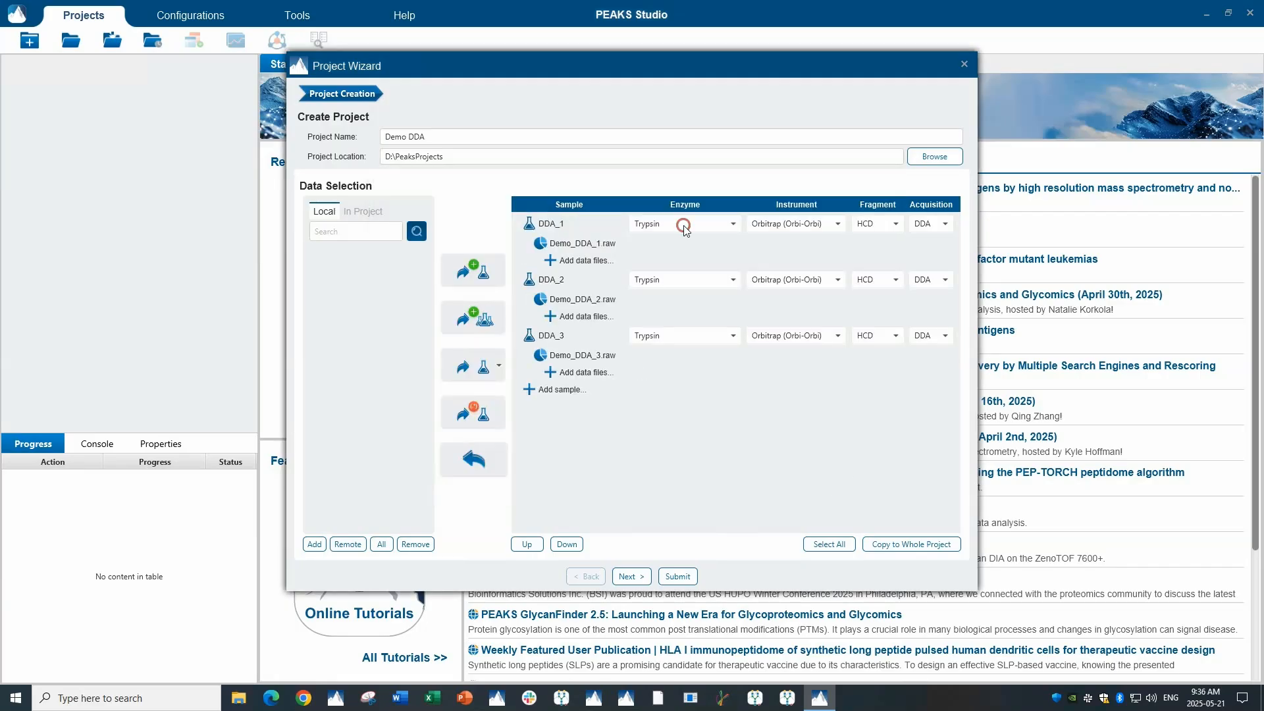
Review the enzyme, instrument, fragment and acquisition choices for sample DDA_1, and copy its settings to the whole project
click(685, 227)
click(790, 228)
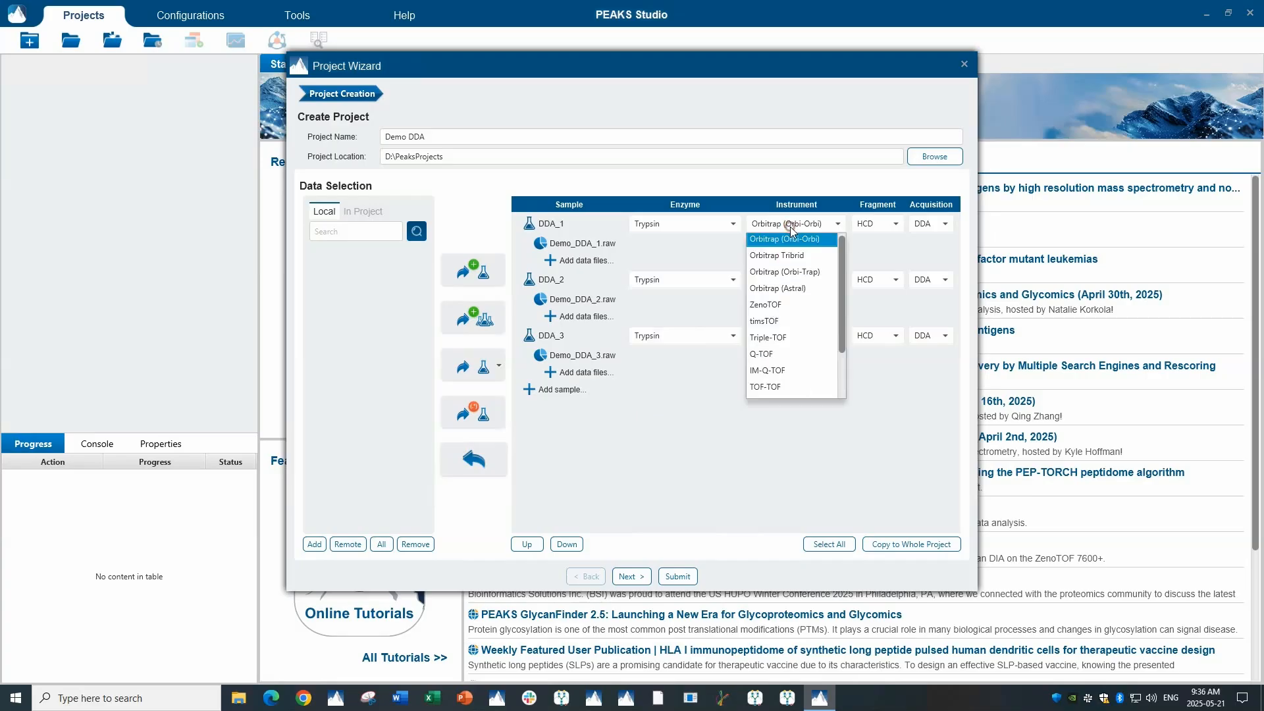
click(869, 226)
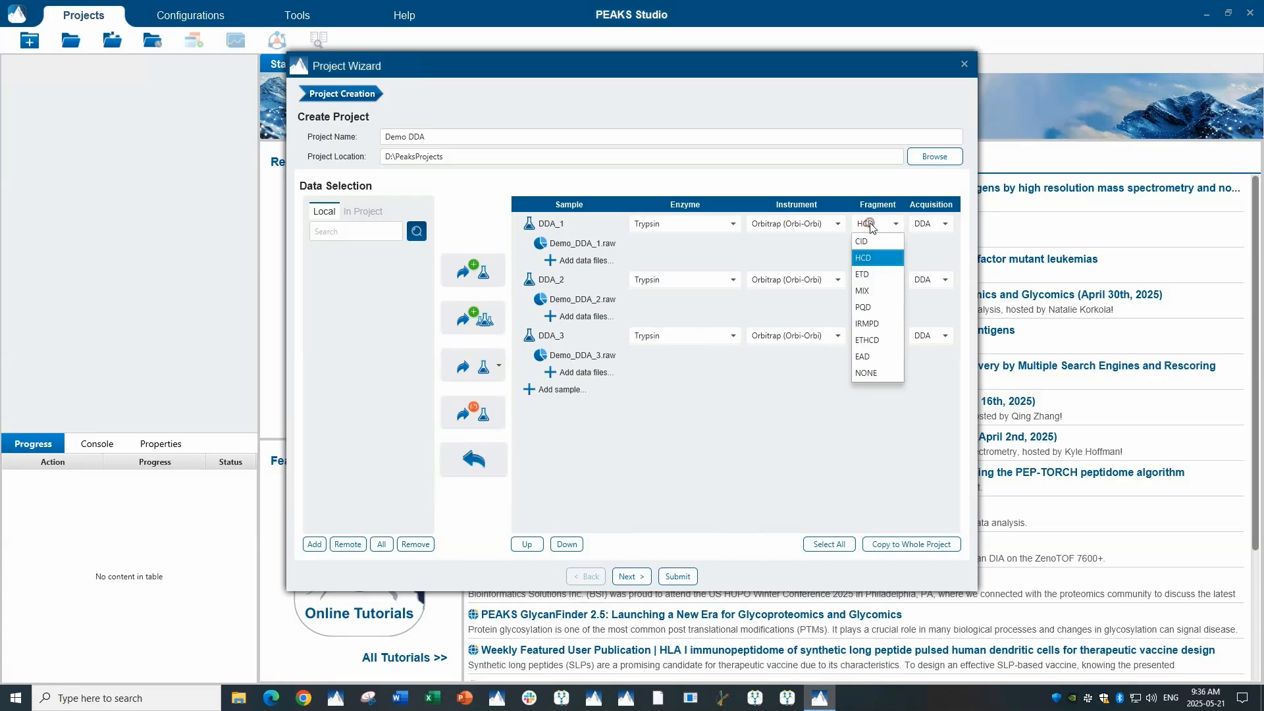
click(923, 224)
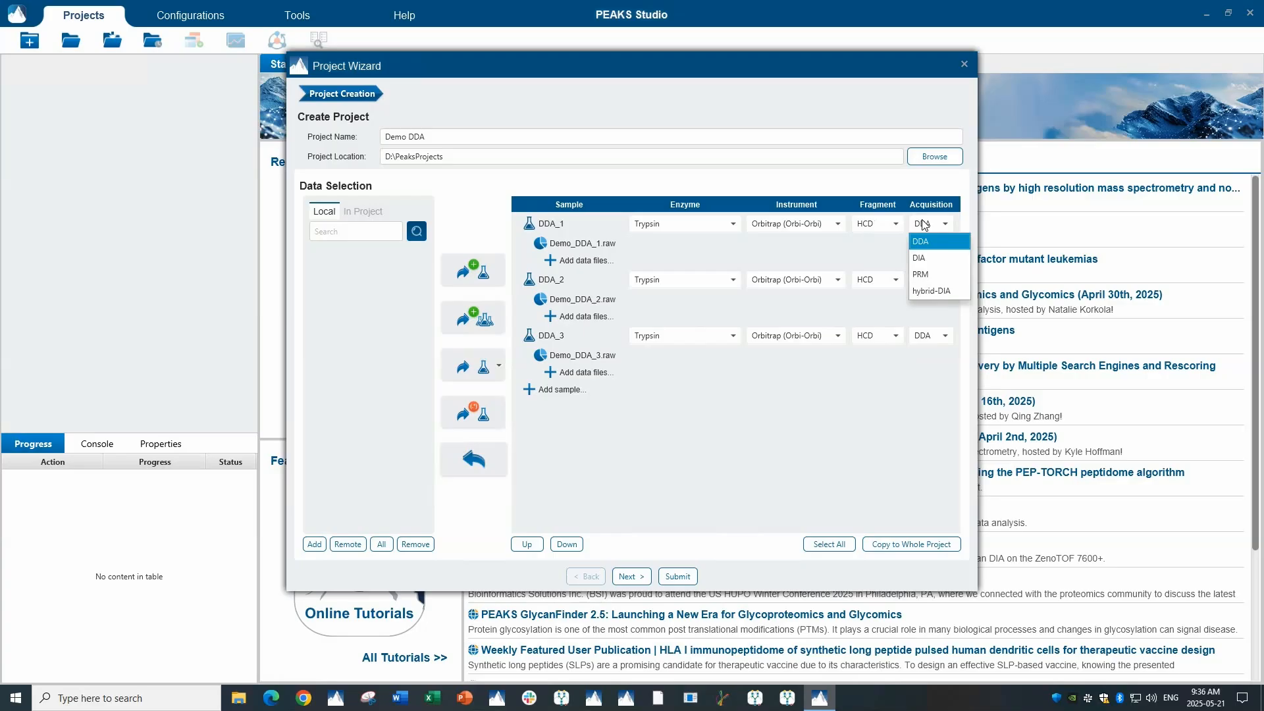
click(925, 225)
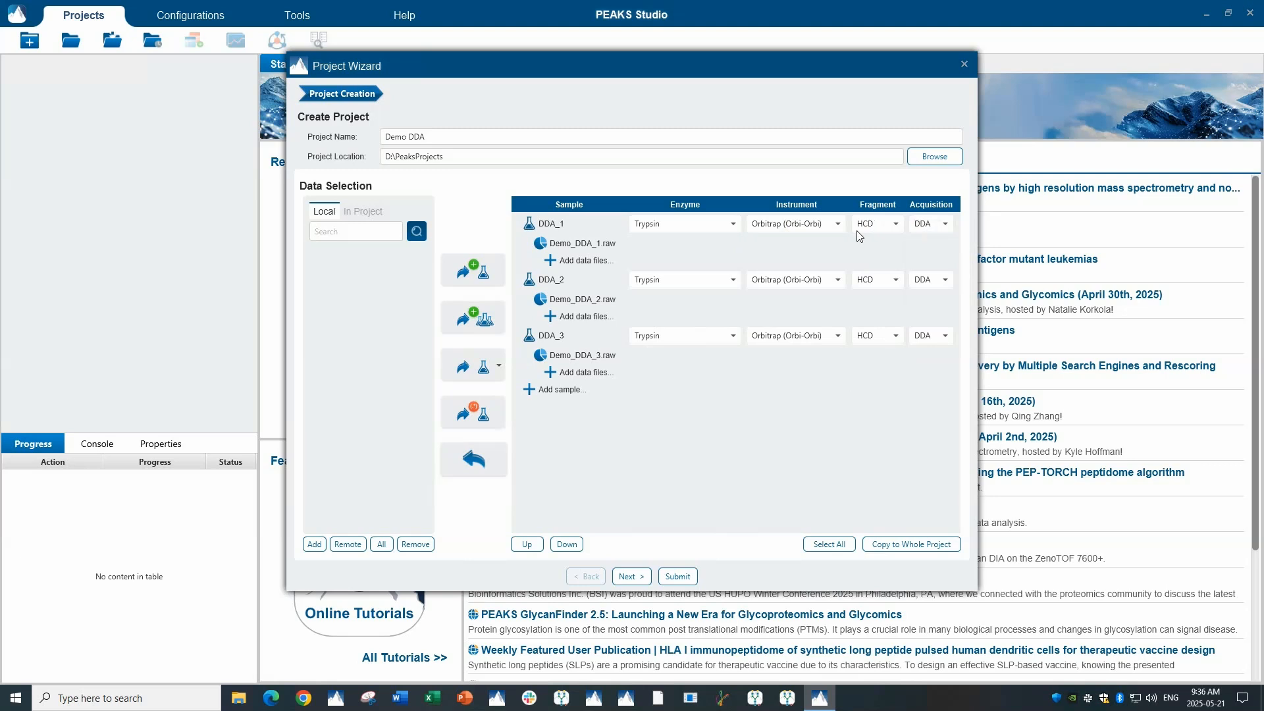
click(576, 225)
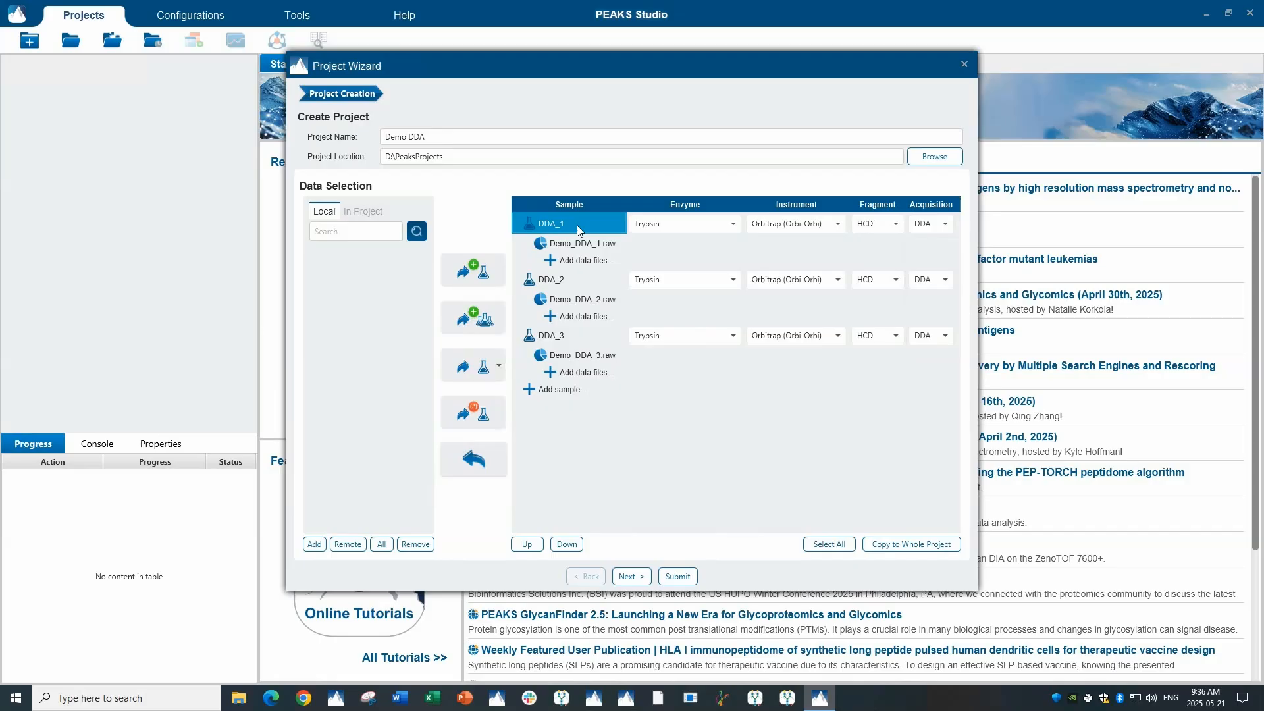
click(891, 551)
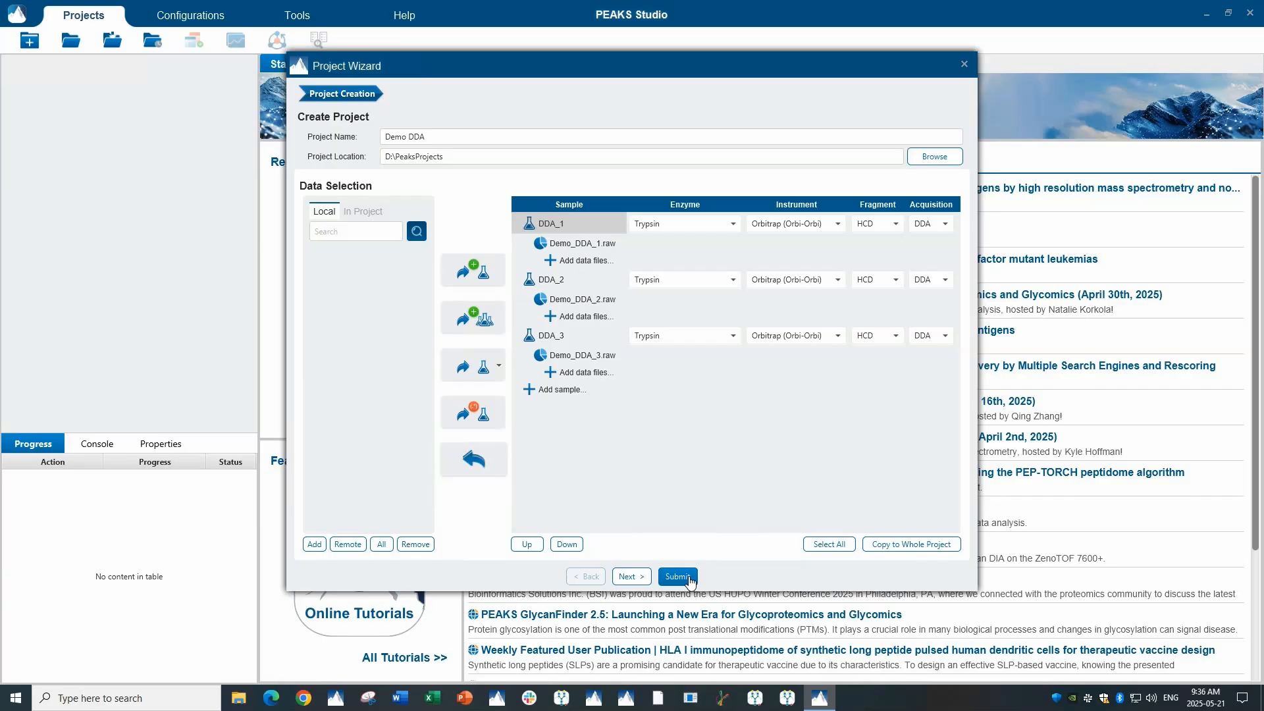
Proceed with a new Proteome (De novo assisted proteomic analysis) workflow to the data refine options
click(633, 578)
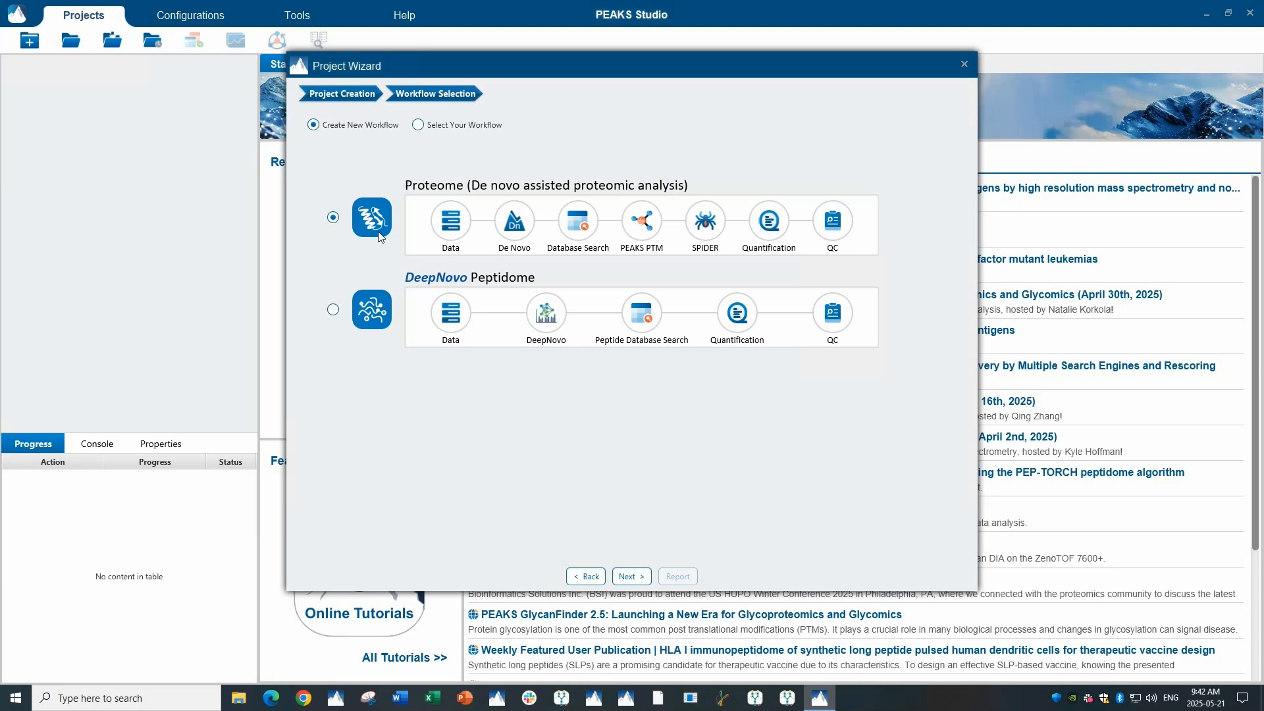
click(638, 579)
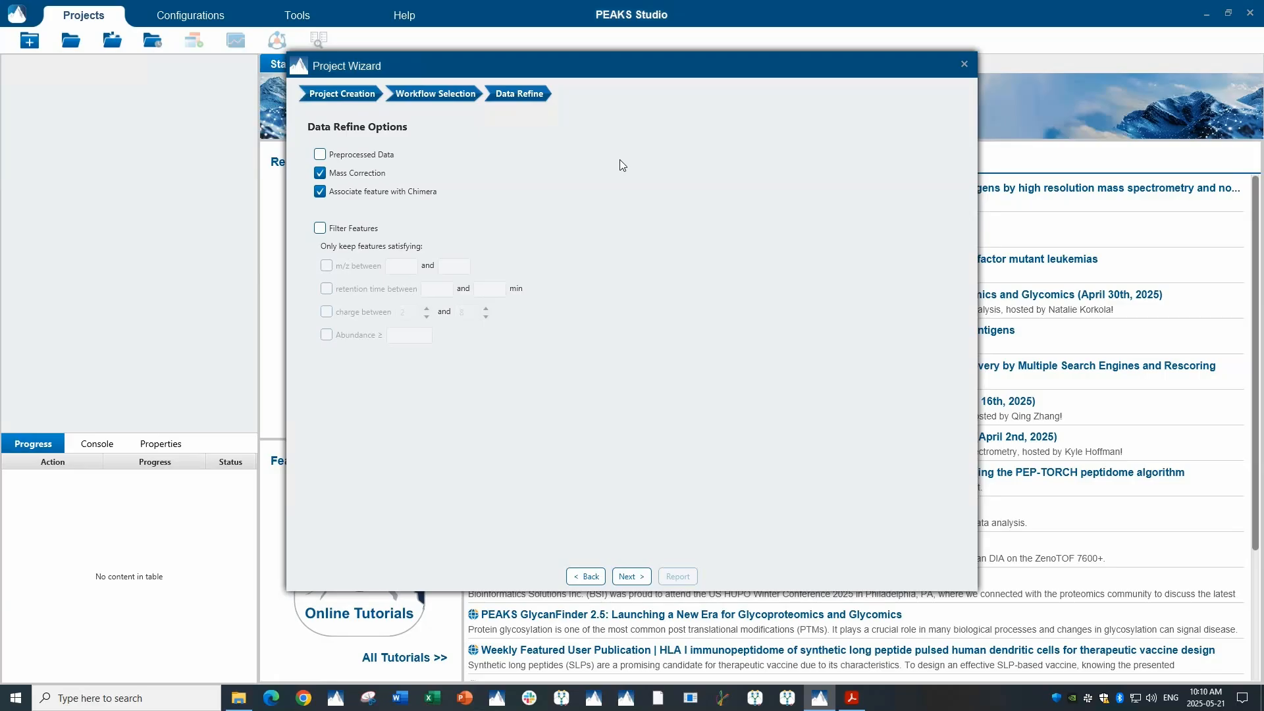
Try the Preprocessed Data and Filter Features options, leaving only Mass Correction and Associate feature with Chimera enabled
click(320, 154)
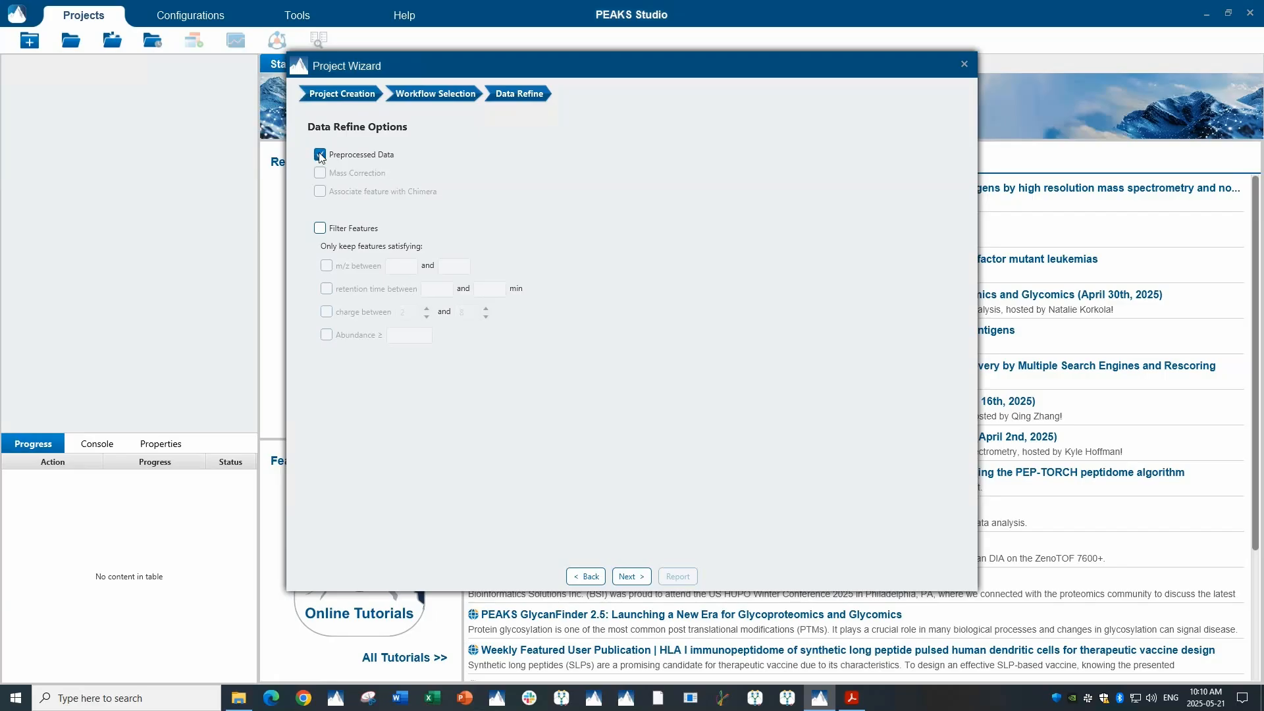
click(320, 154)
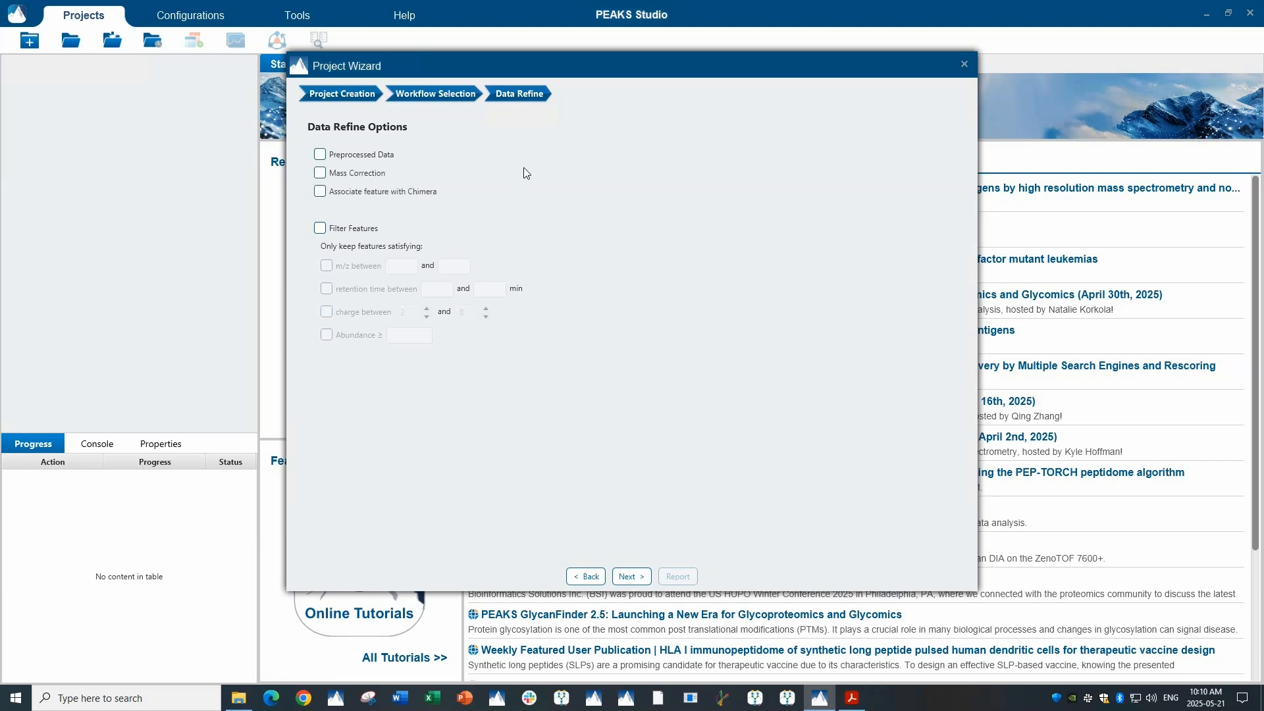
click(320, 173)
click(321, 193)
click(320, 228)
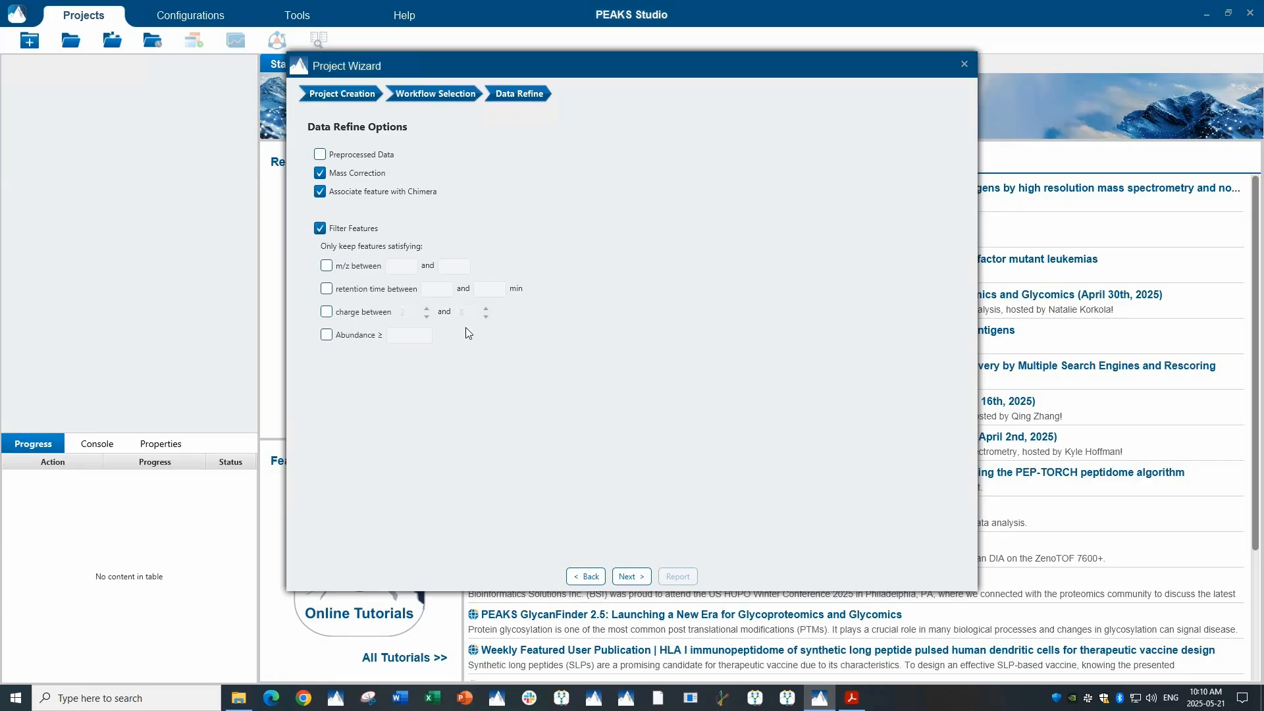
click(320, 228)
Advance to the de novo settings and compare the DeepNovo and Denovo modes, keeping Denovo selected
click(630, 577)
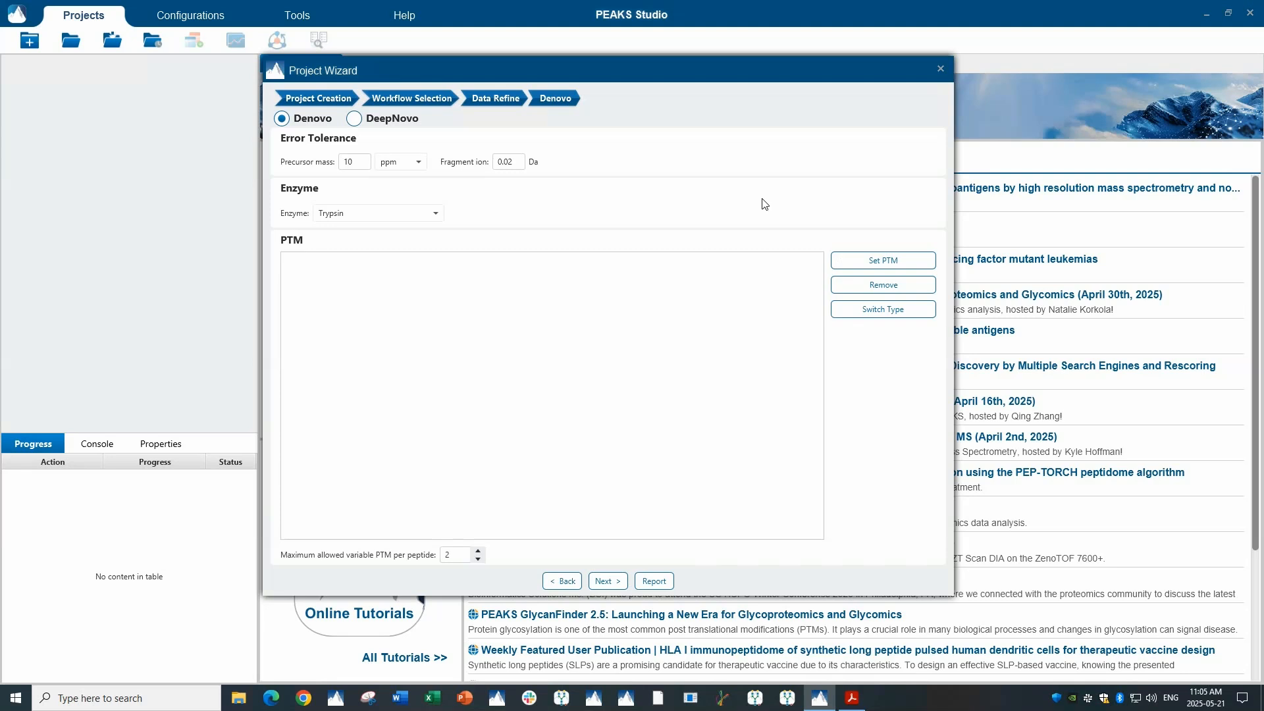
click(356, 120)
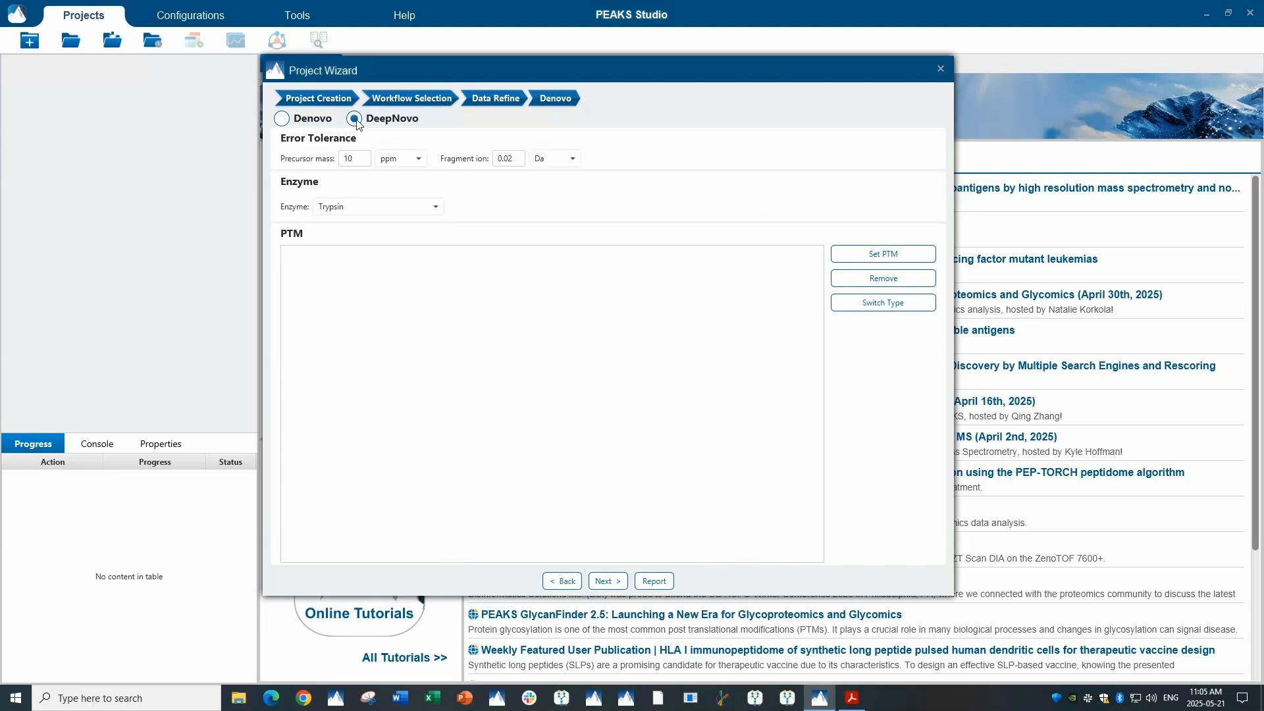
click(286, 123)
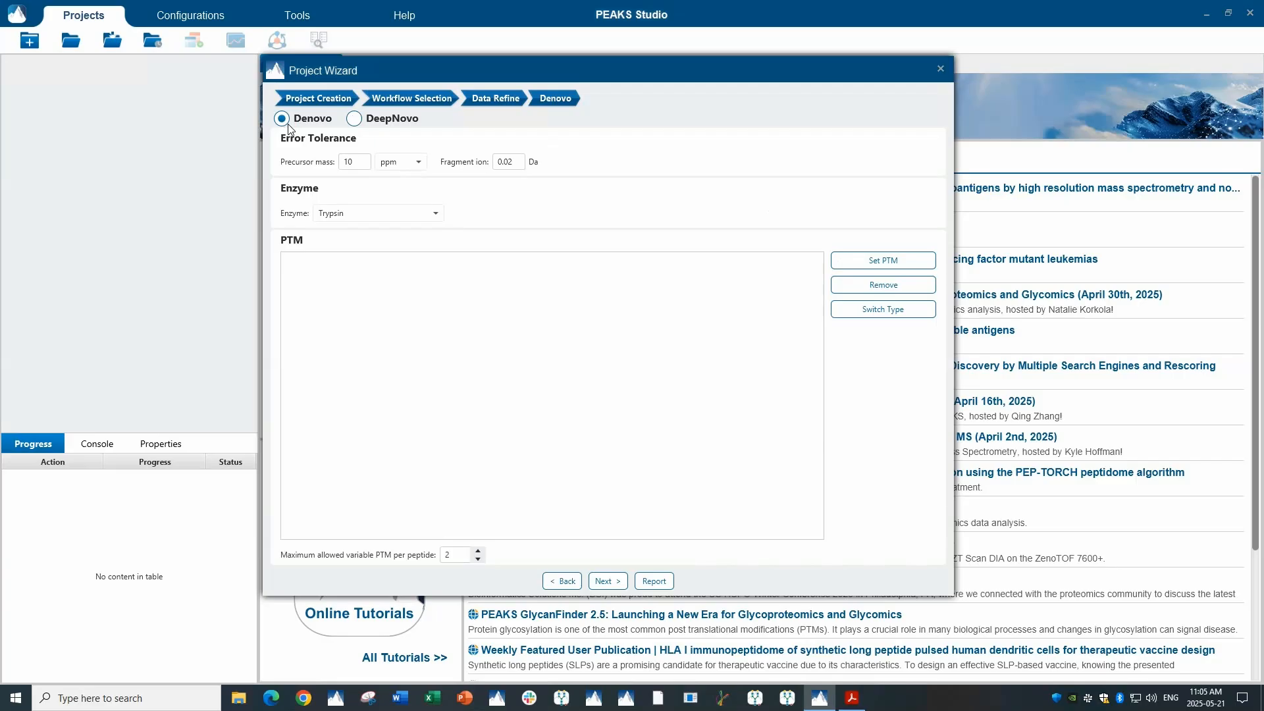
click(356, 120)
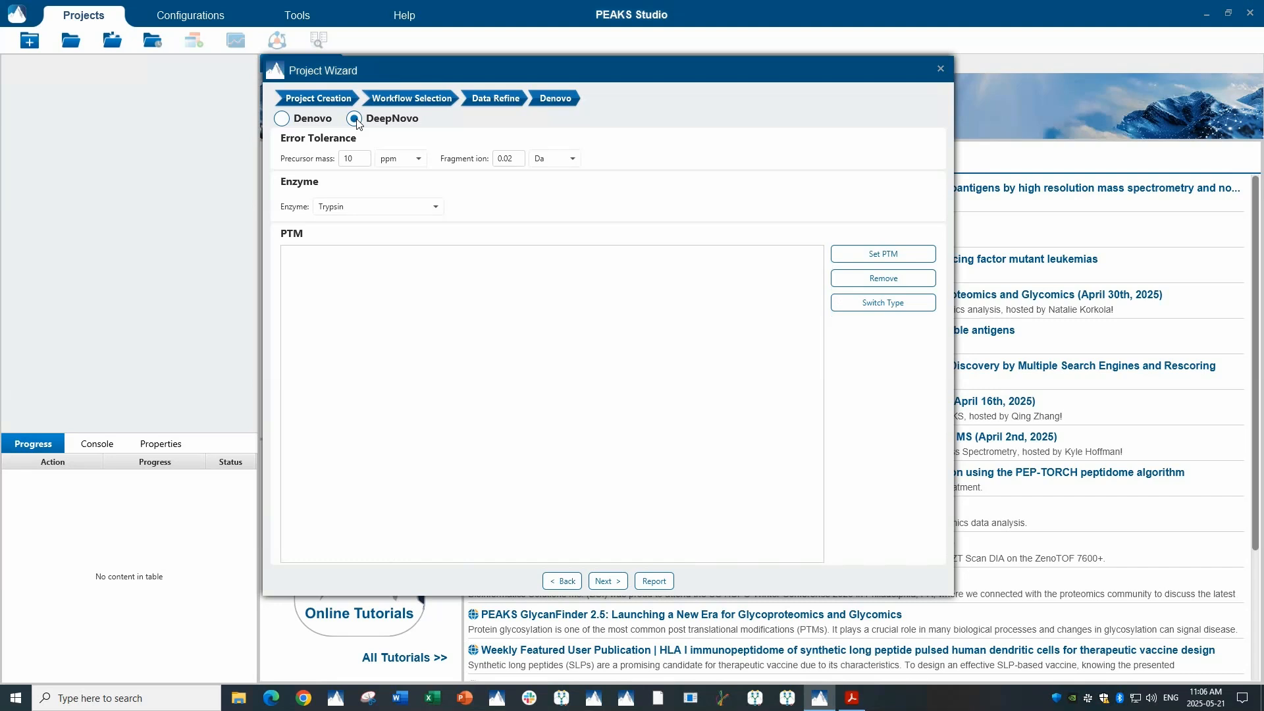
click(290, 123)
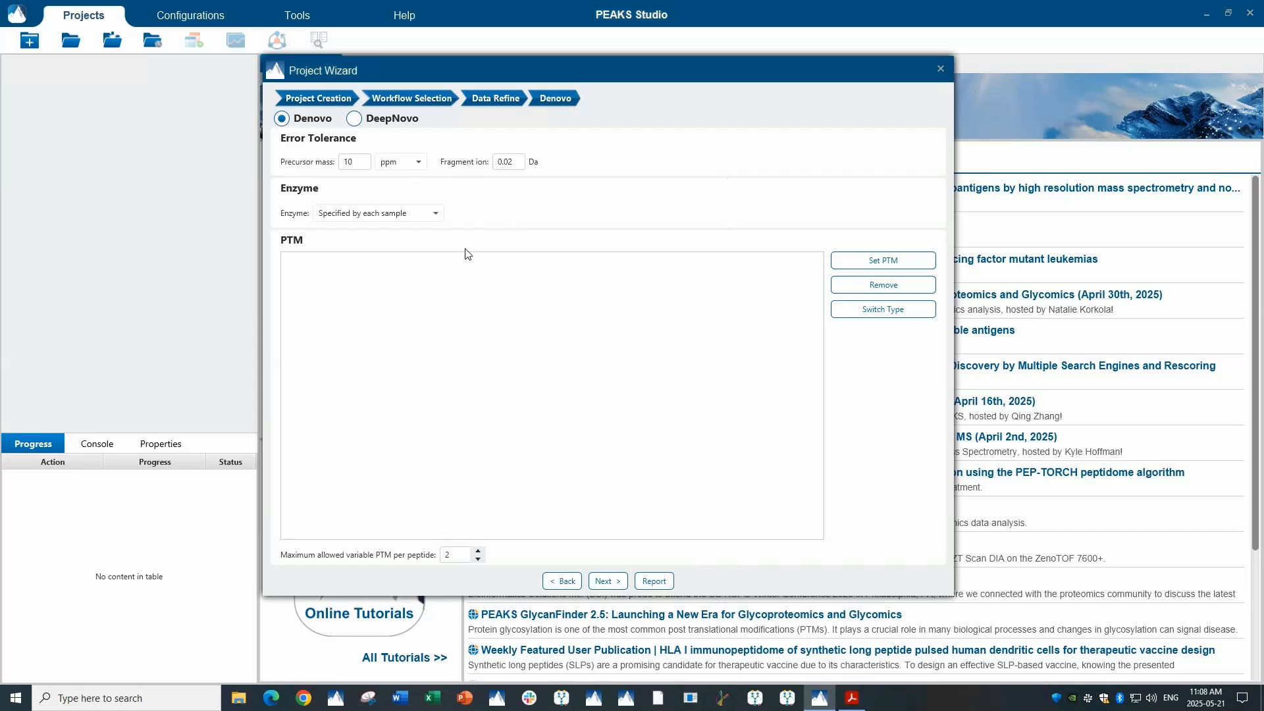
Add Carbamidomethylation as a fixed PTM and Oxidation (M) as a variable PTM for the de novo search
click(838, 258)
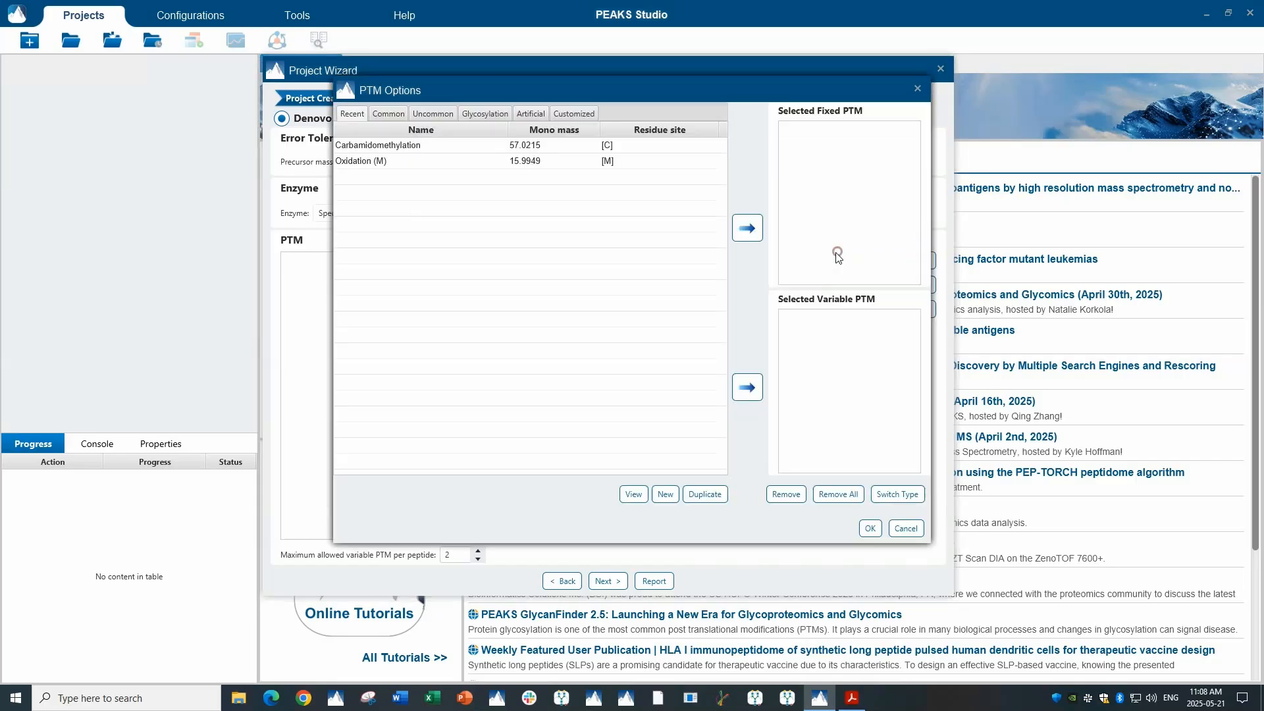
click(407, 144)
click(747, 228)
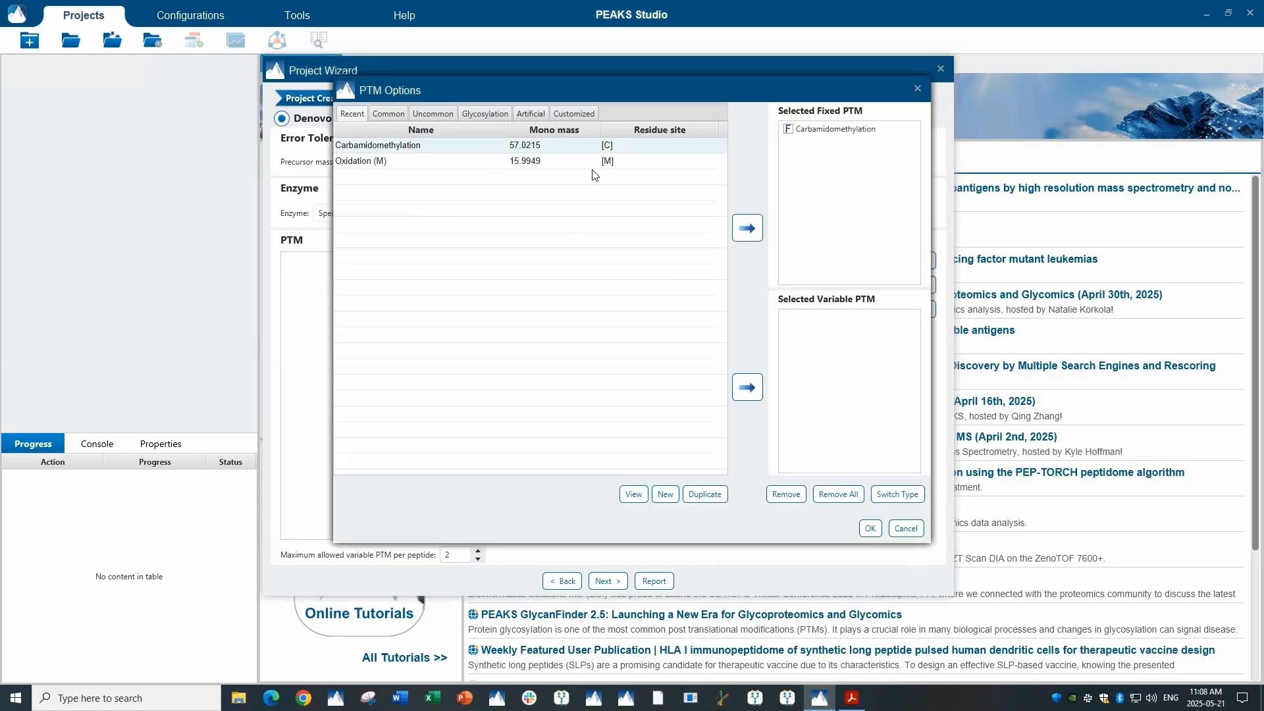
click(585, 161)
click(750, 388)
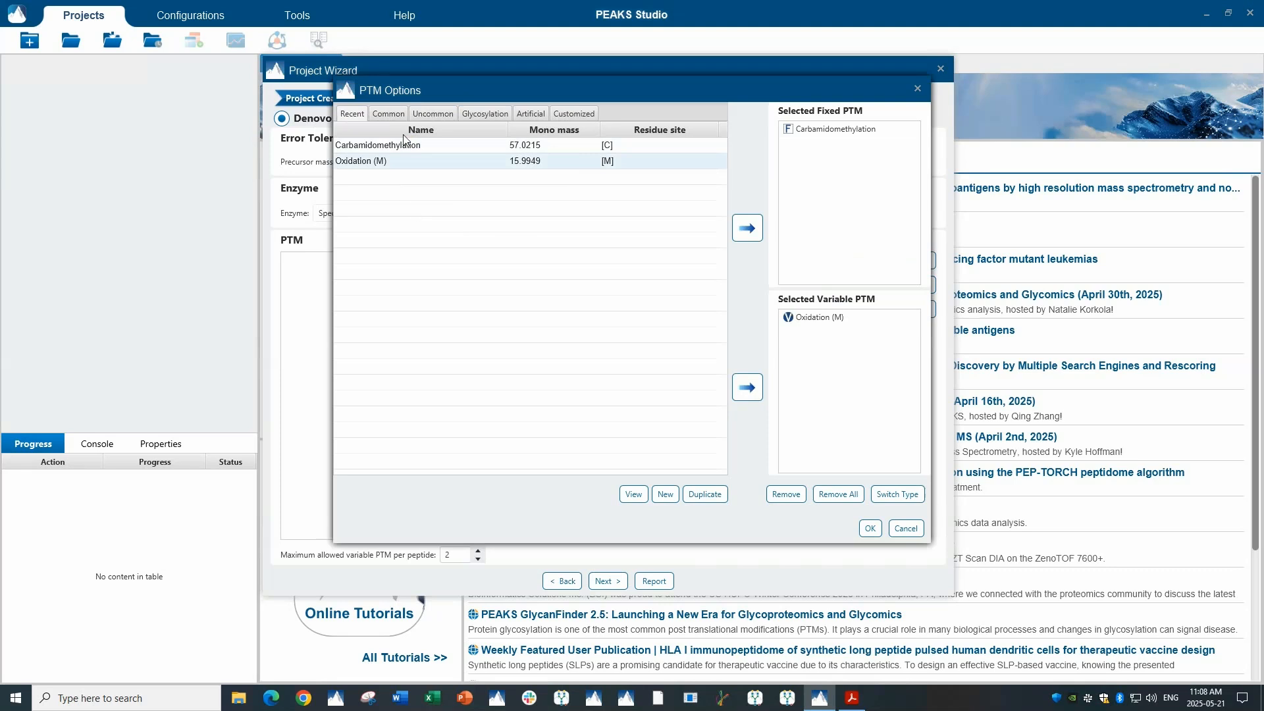
Browse the Common, Uncommon, Glycosylation and Artificial PTM lists, and apply the selected PTMs to complete the de novo settings
click(388, 114)
click(428, 117)
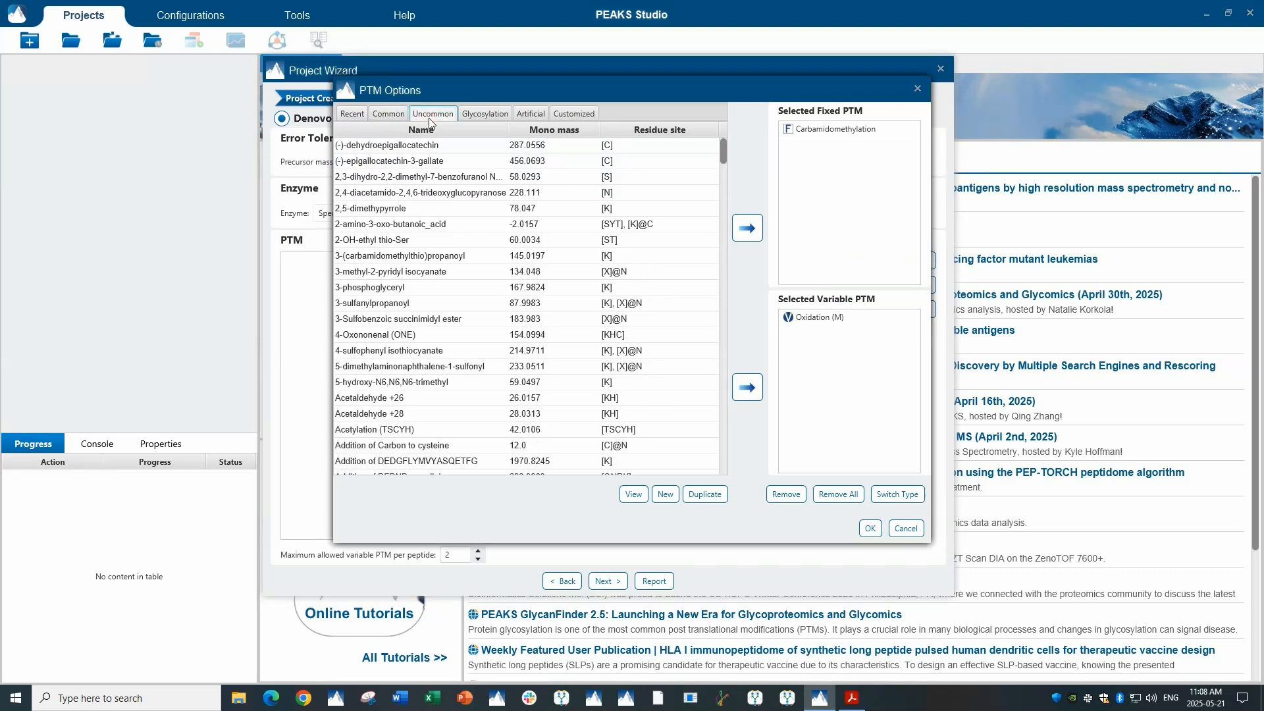
click(480, 114)
click(531, 116)
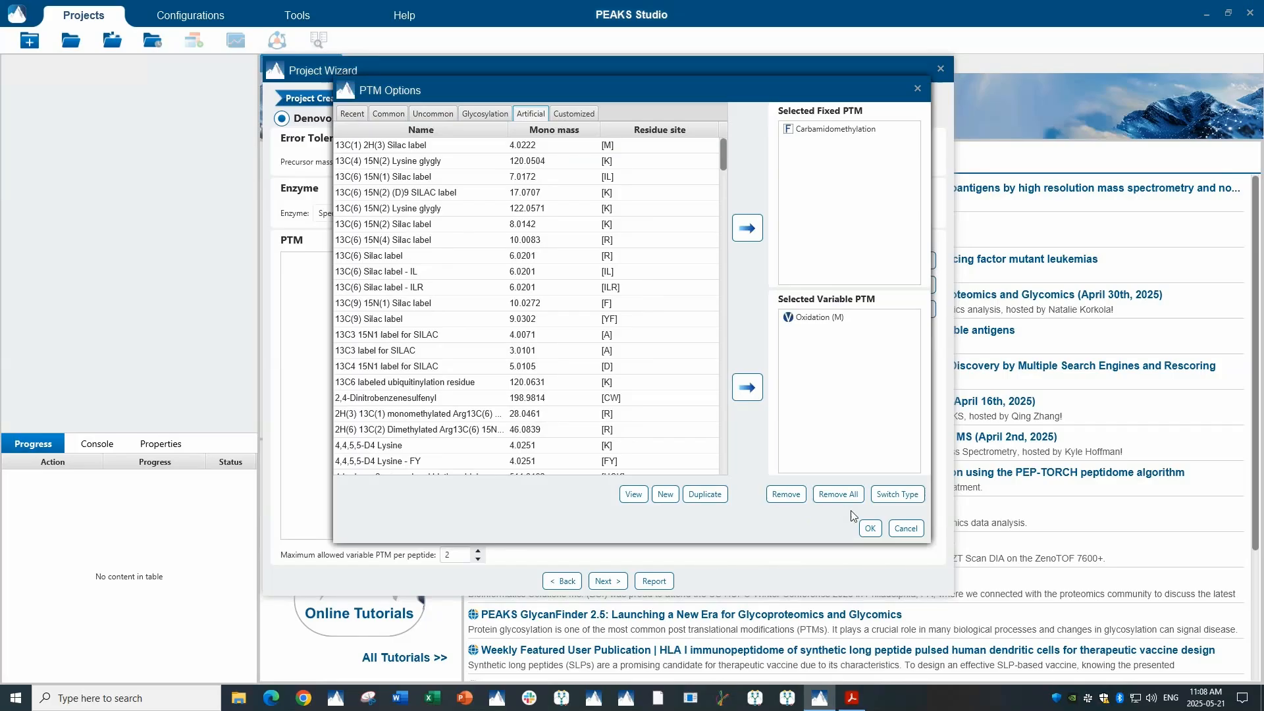
click(870, 530)
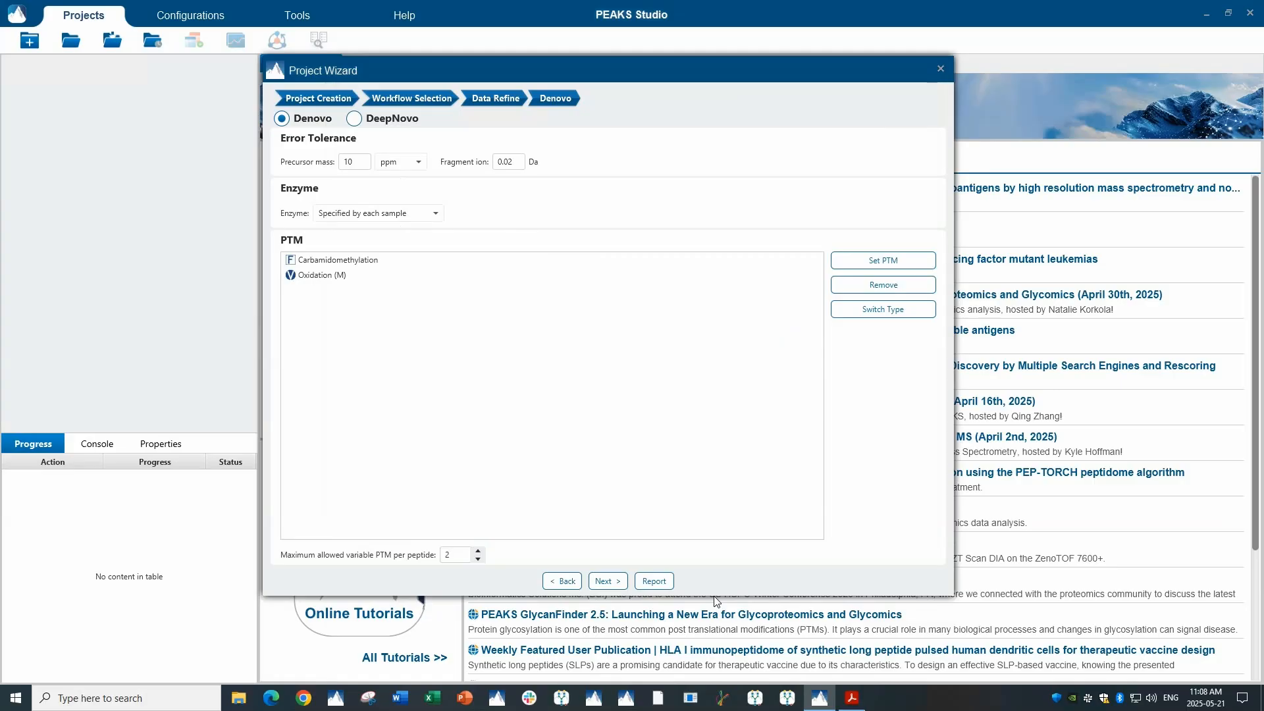
click(606, 582)
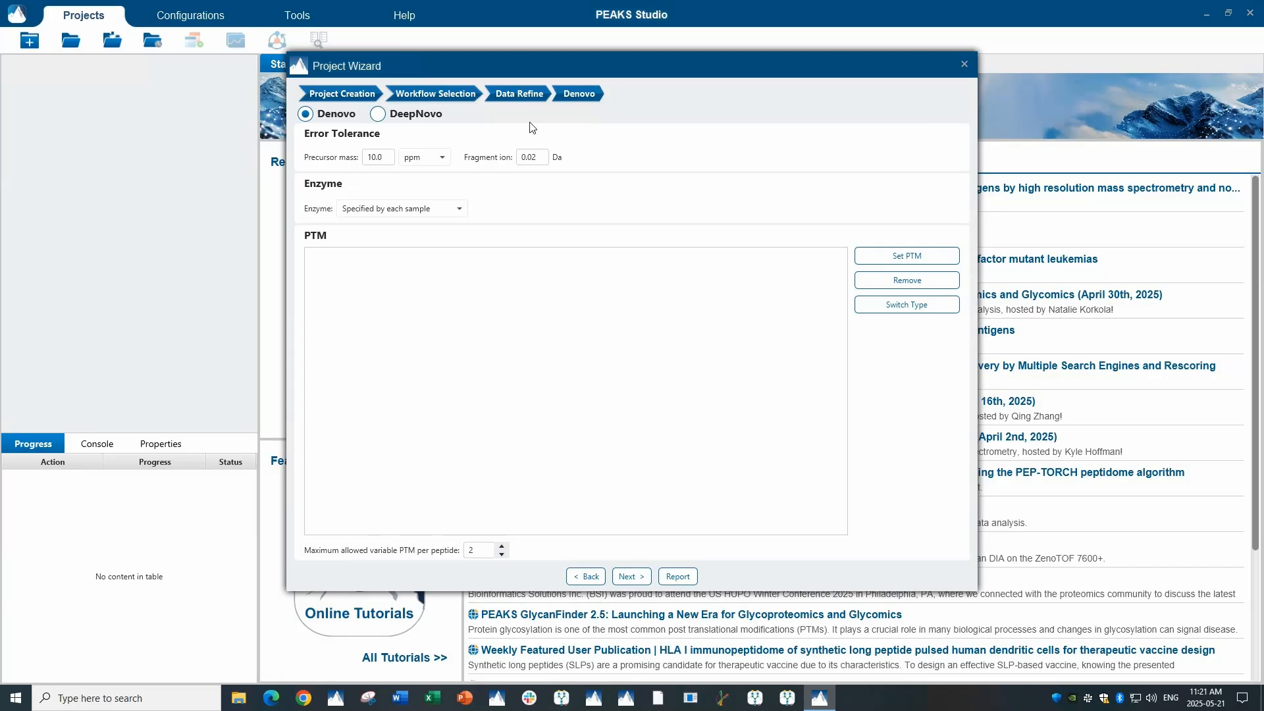
Compare DeepNovo with Denovo, keep Denovo, and set the enzyme to Specified by each sample
click(379, 114)
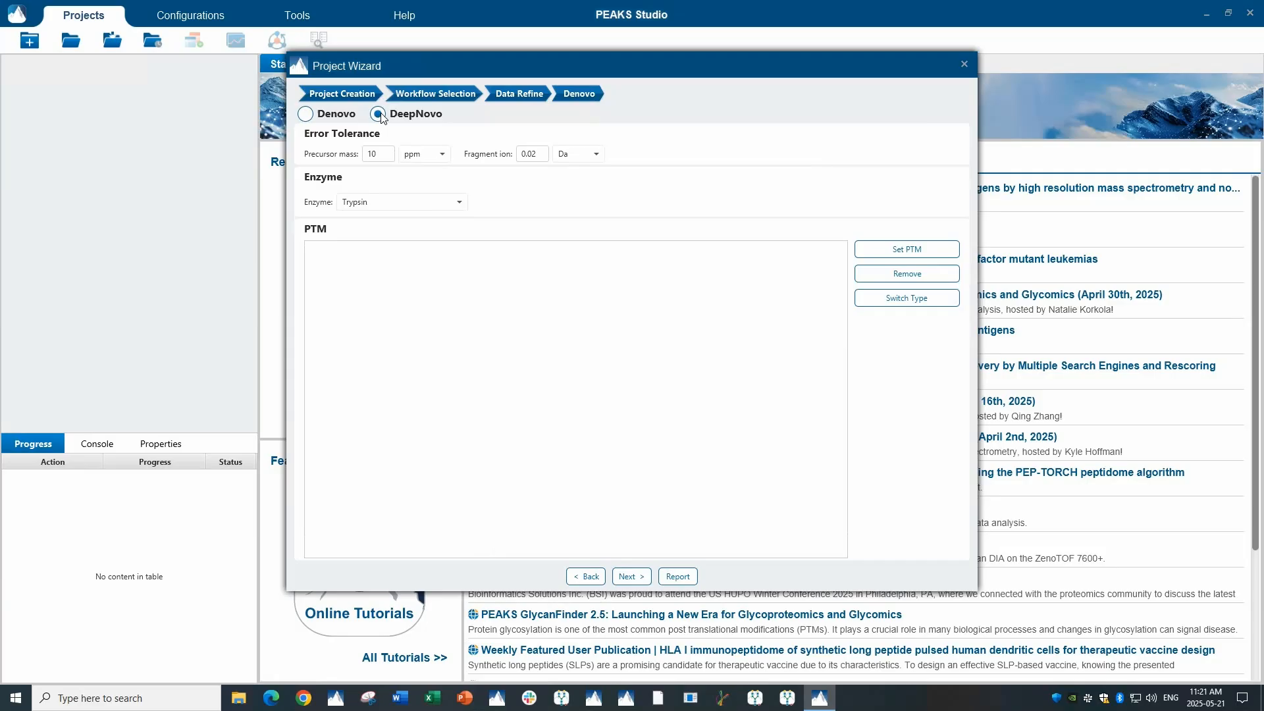
click(304, 117)
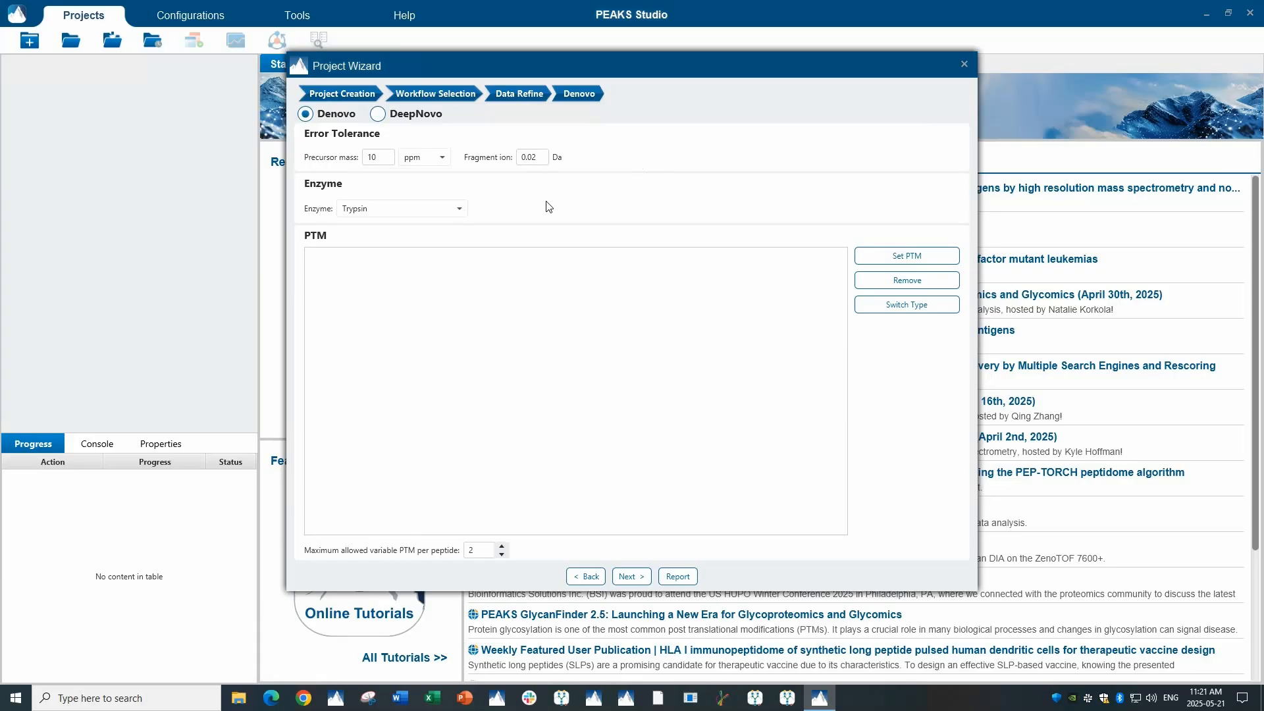
click(433, 210)
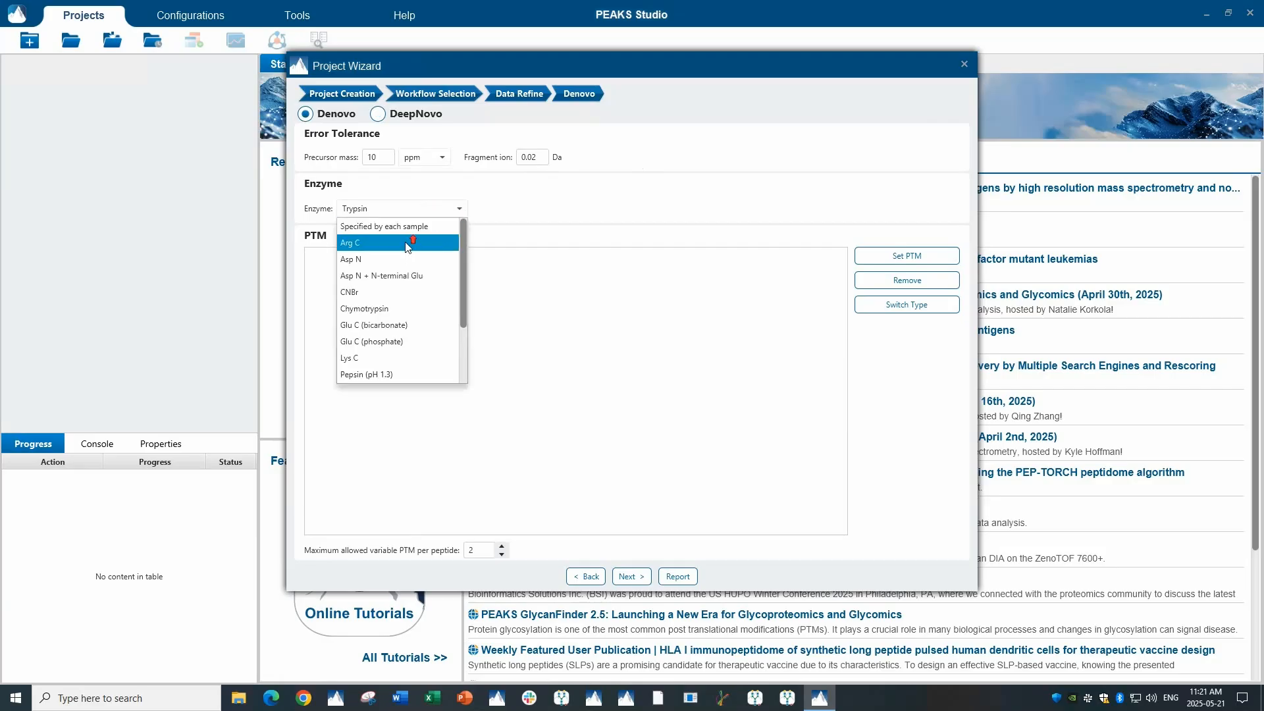
click(404, 228)
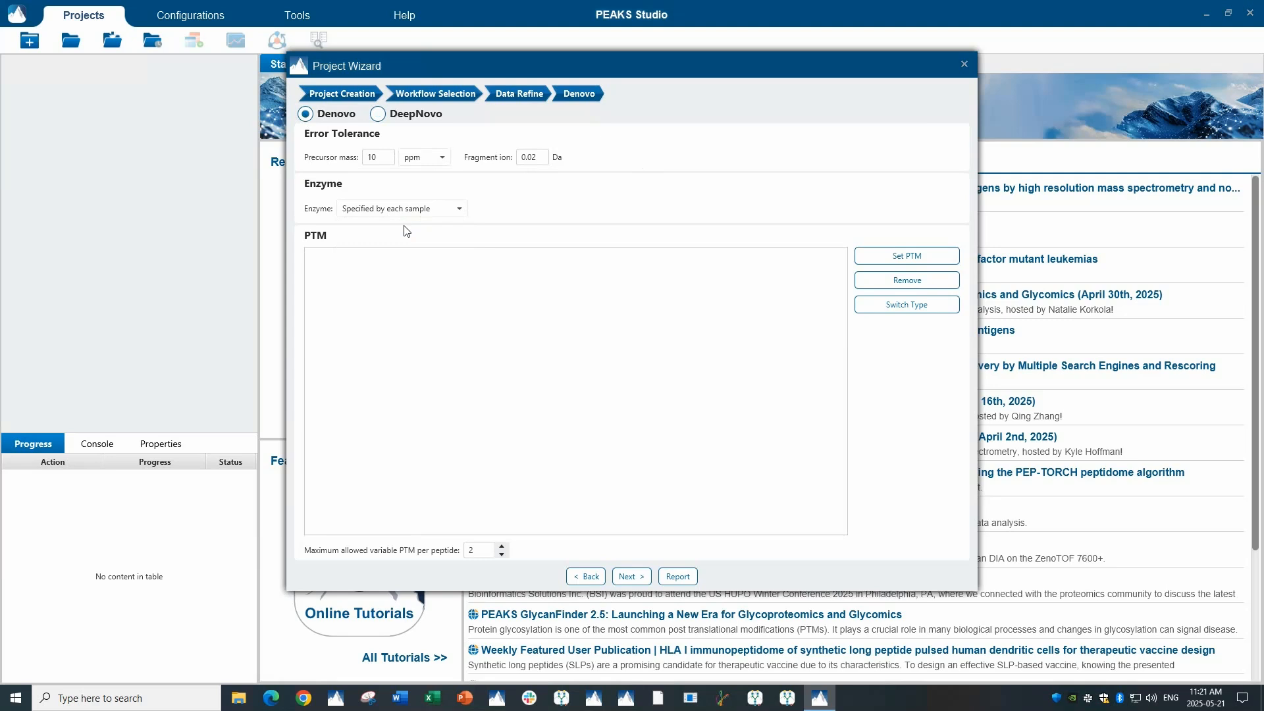
Set Carbamidomethylation as the fixed PTM and Oxidation (M) as the variable PTM in the Denovo PTM options
click(880, 256)
click(428, 147)
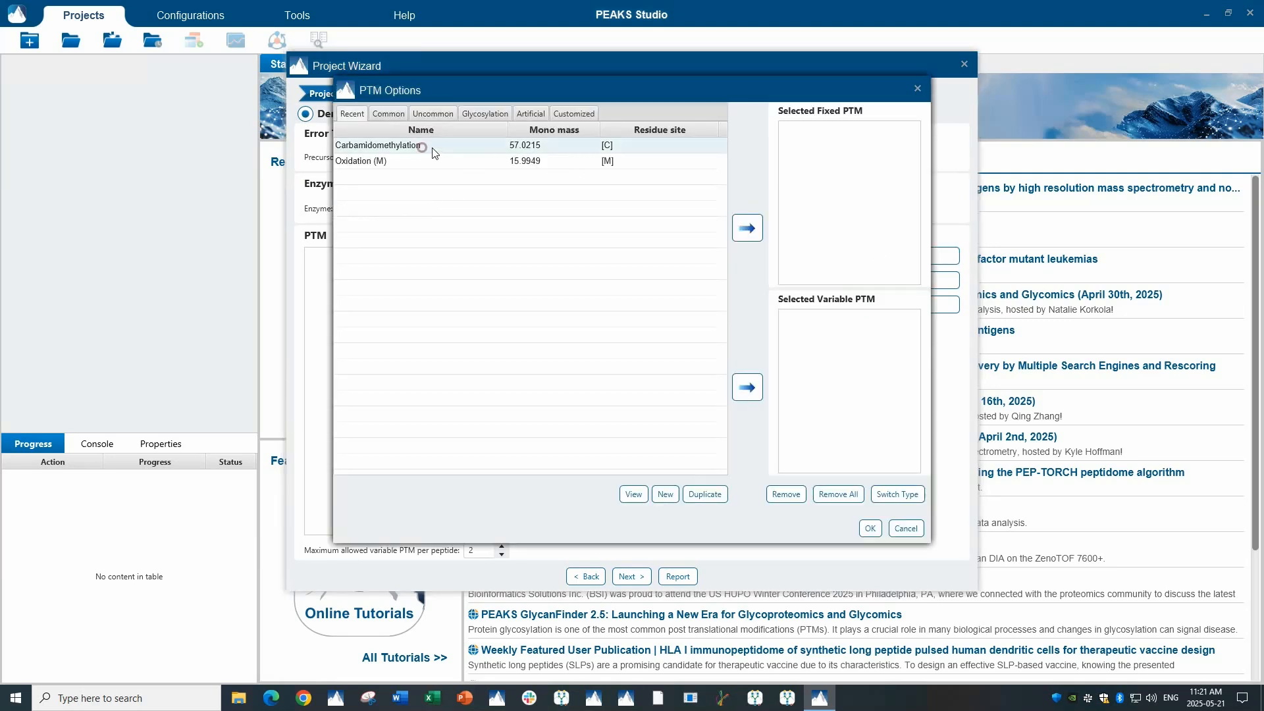
click(757, 239)
click(571, 161)
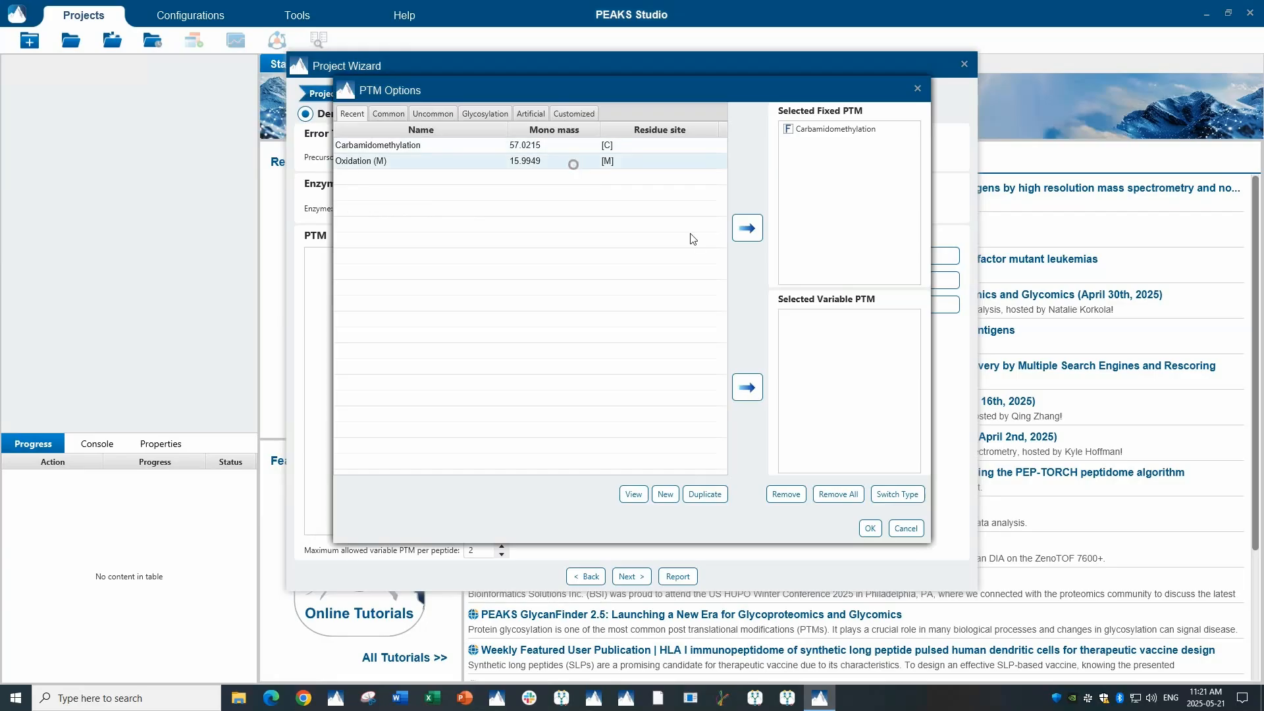
click(748, 387)
Browse the Common, Uncommon, Glycosylation and Artificial PTM lists, accept the chosen PTMs, and advance to the DB Search settings
click(390, 114)
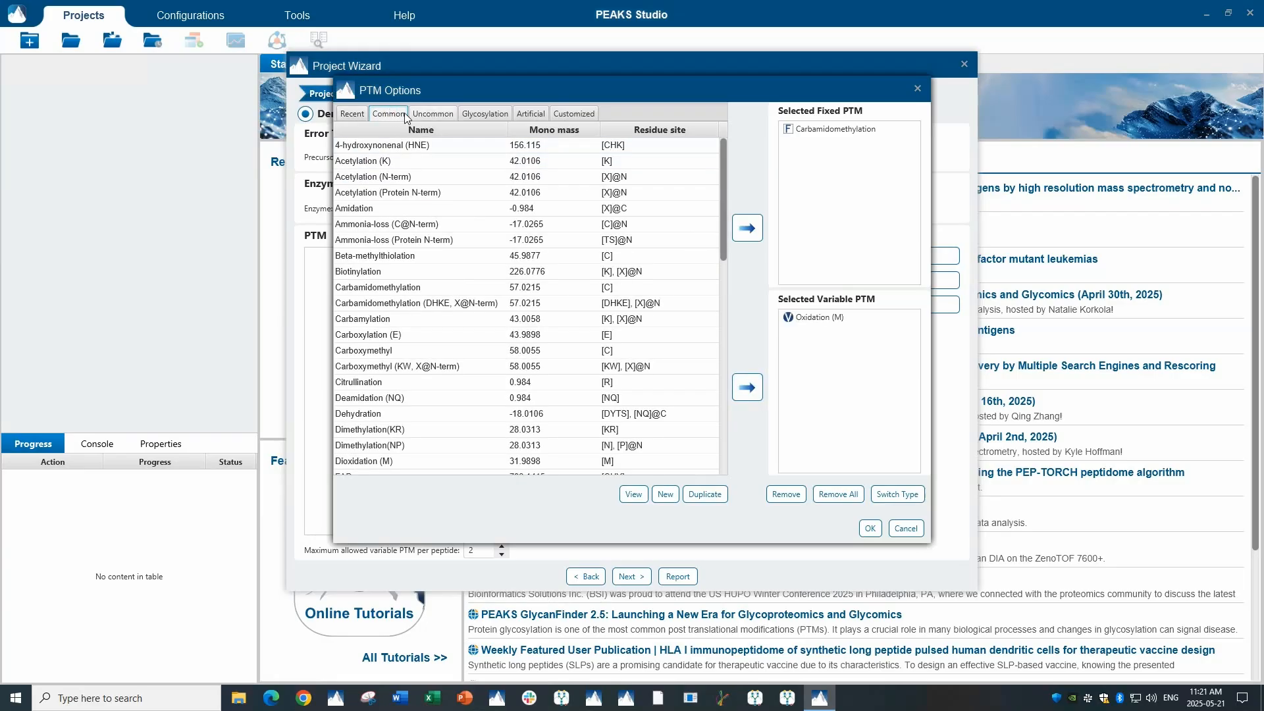
click(444, 118)
click(486, 113)
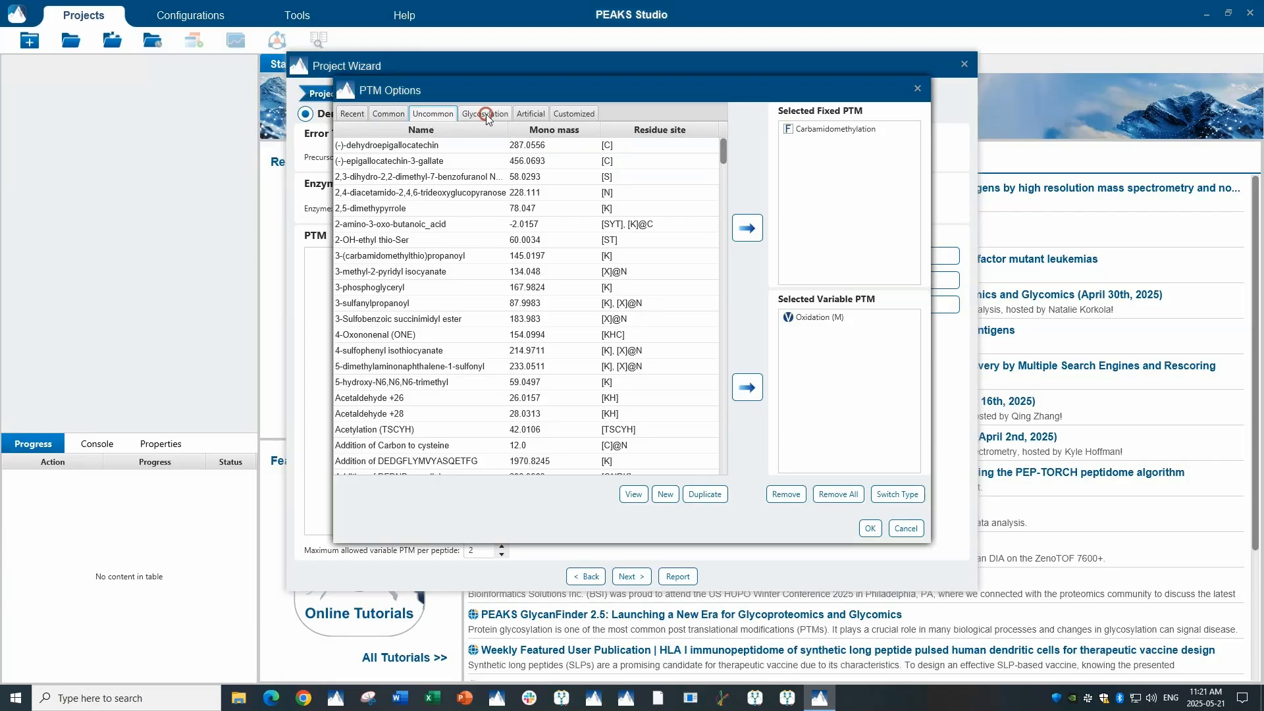
click(534, 116)
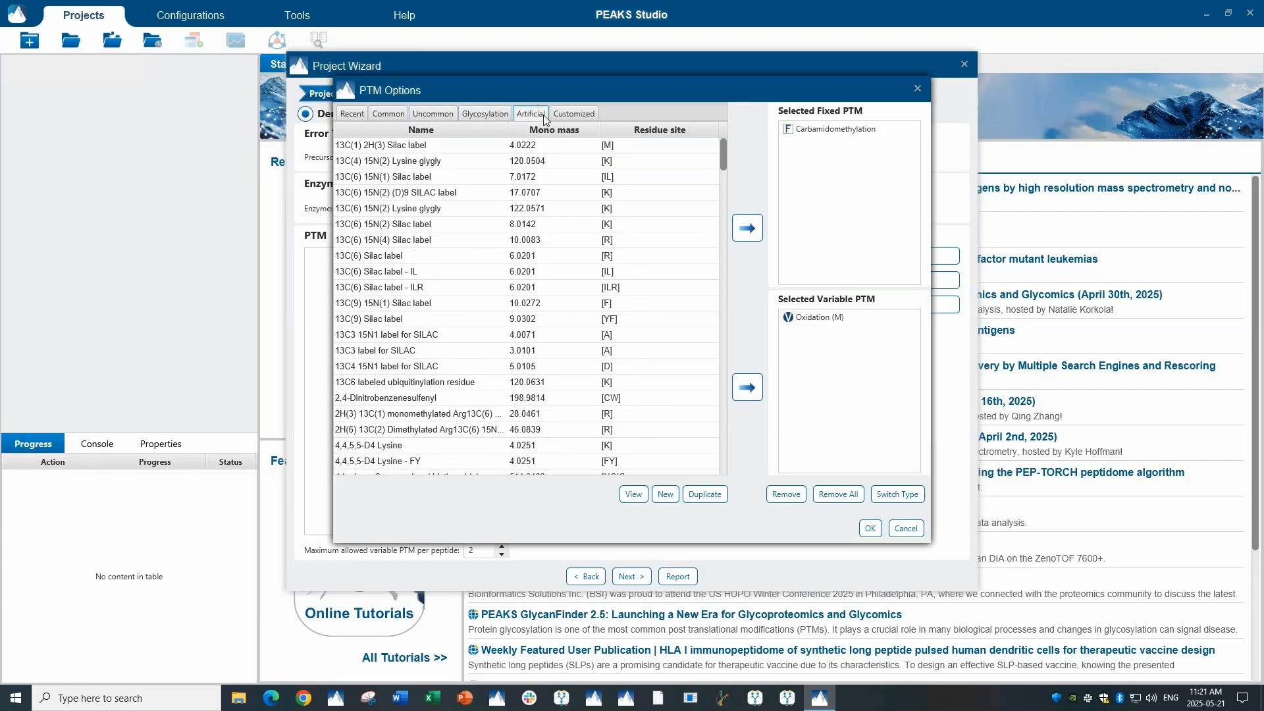
click(868, 530)
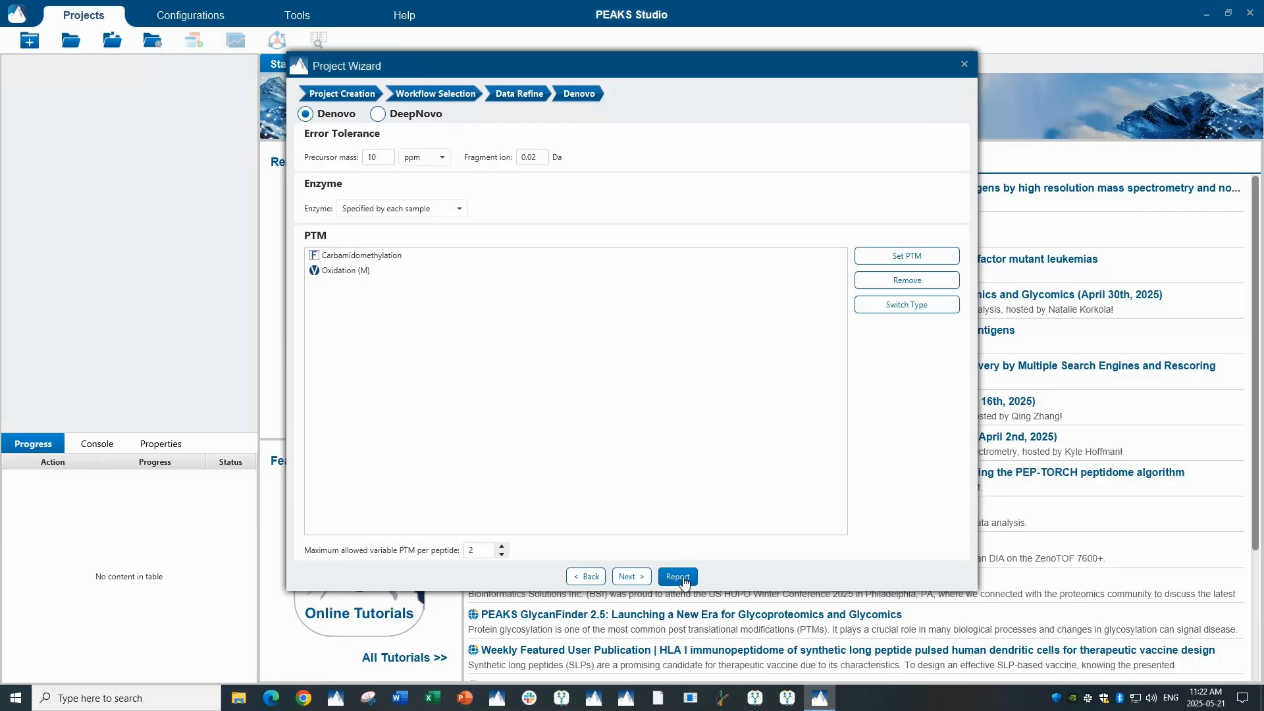
click(631, 576)
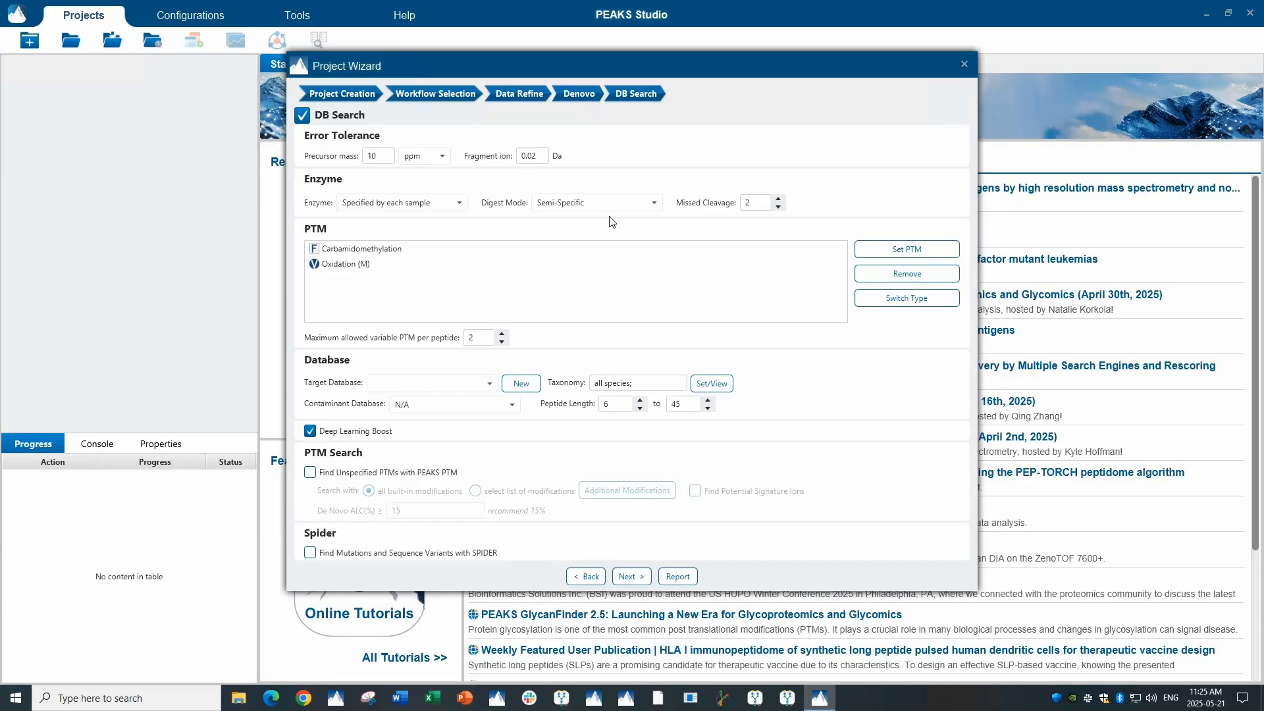
Try another digest mode for the DB search, and set it back to Semi-Specific
click(564, 203)
click(563, 220)
click(613, 199)
click(578, 230)
Try enzyme None with No digestion for the DB search, and restore Specified by each sample with Semi-Specific digestion
click(410, 203)
scroll(415, 300, down, 3)
click(387, 369)
click(600, 199)
click(578, 238)
click(368, 203)
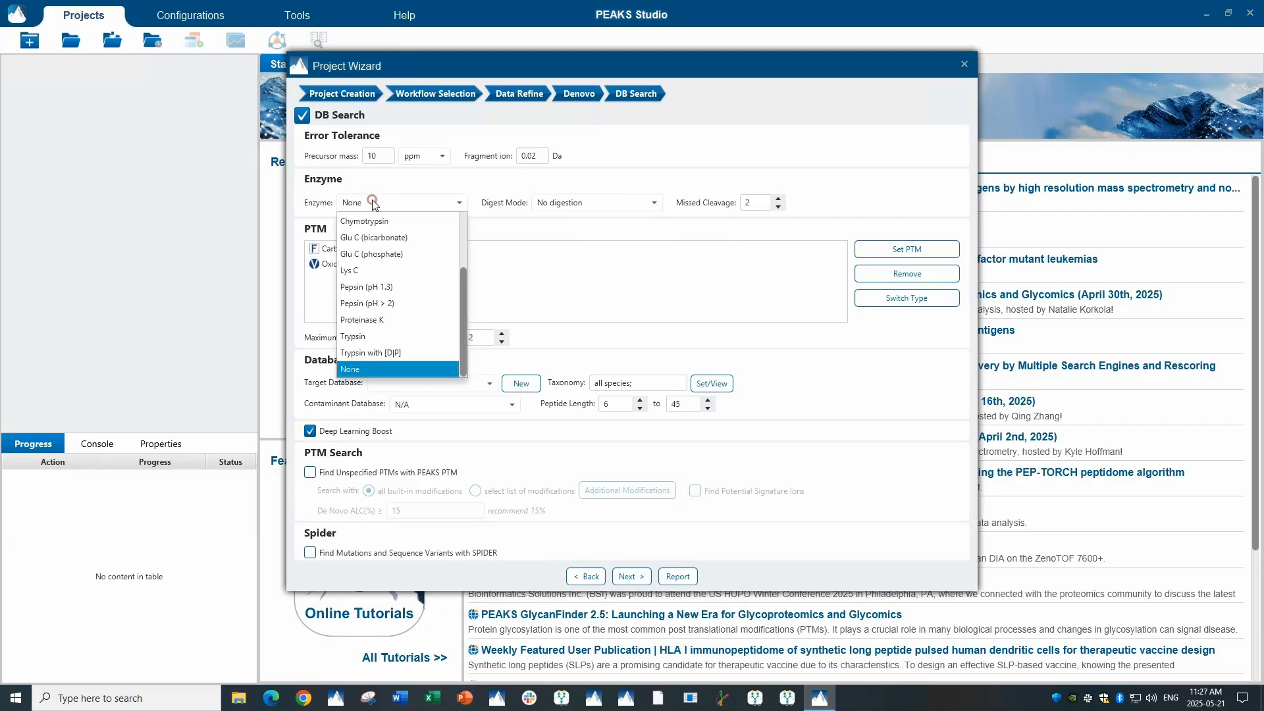
click(376, 221)
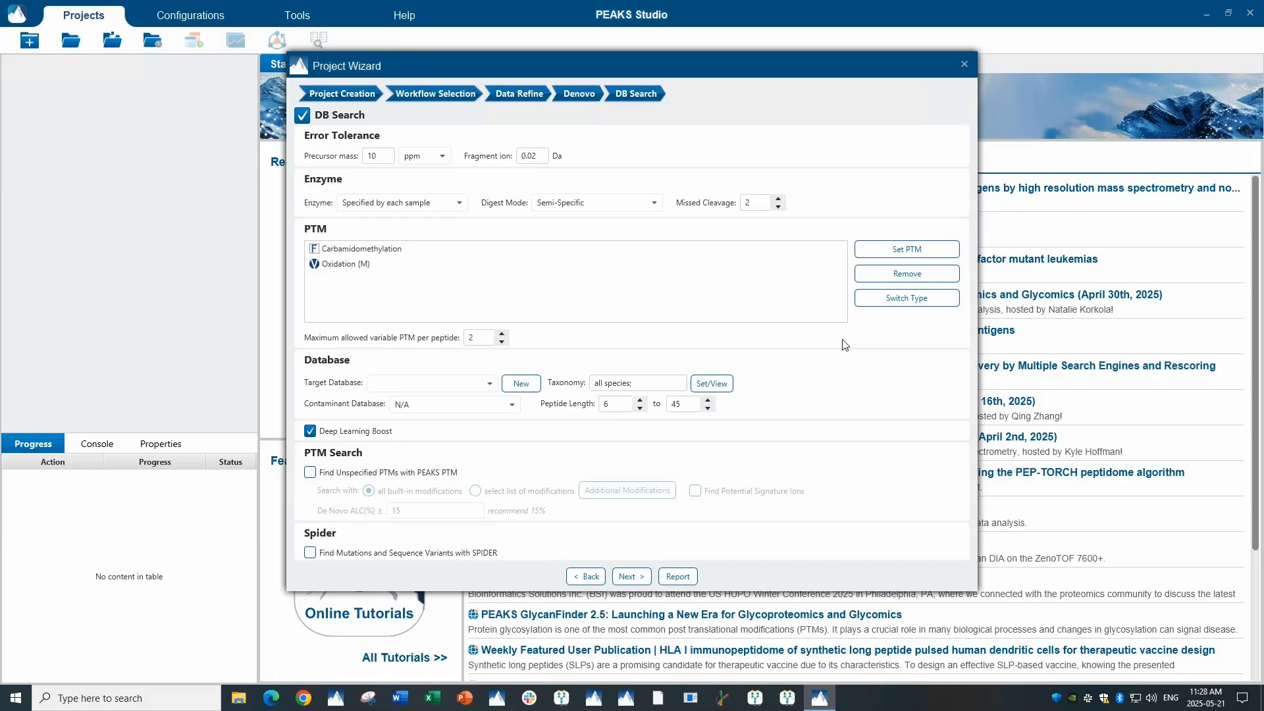
Define a new UniProtKB-format target database named Demo that uses the Test_DB.fasta file
click(520, 385)
click(819, 289)
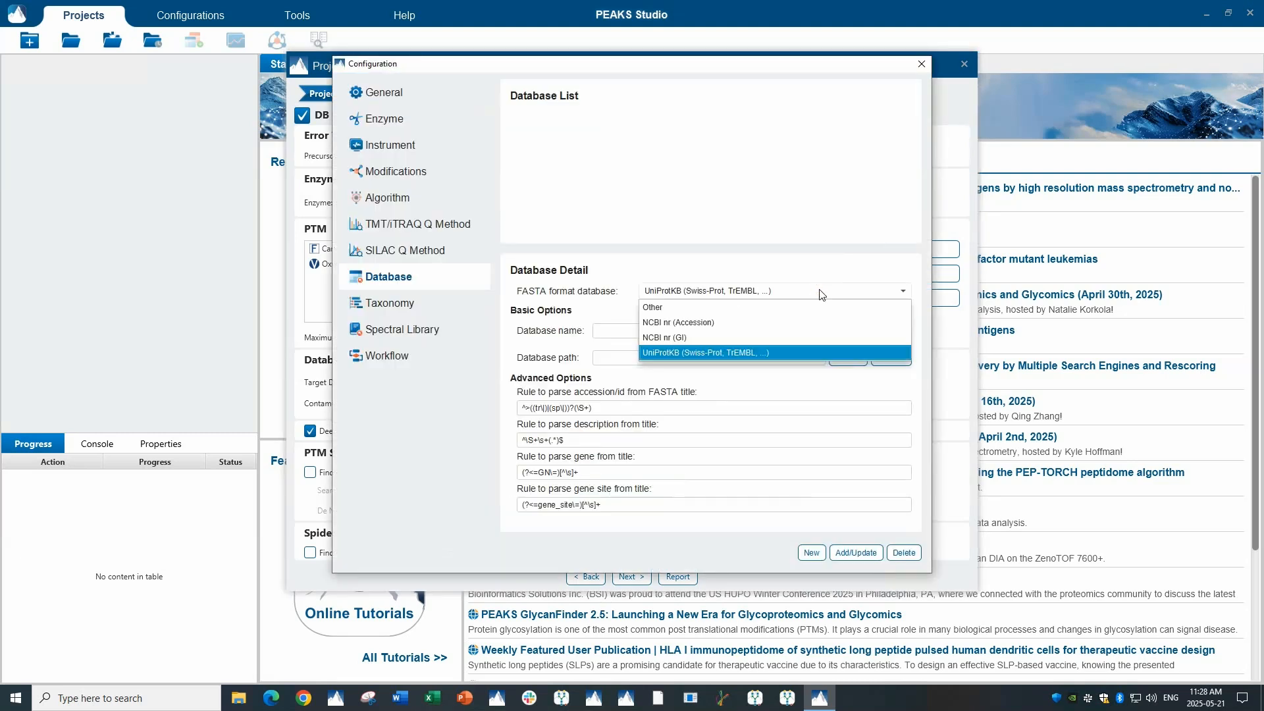
click(820, 292)
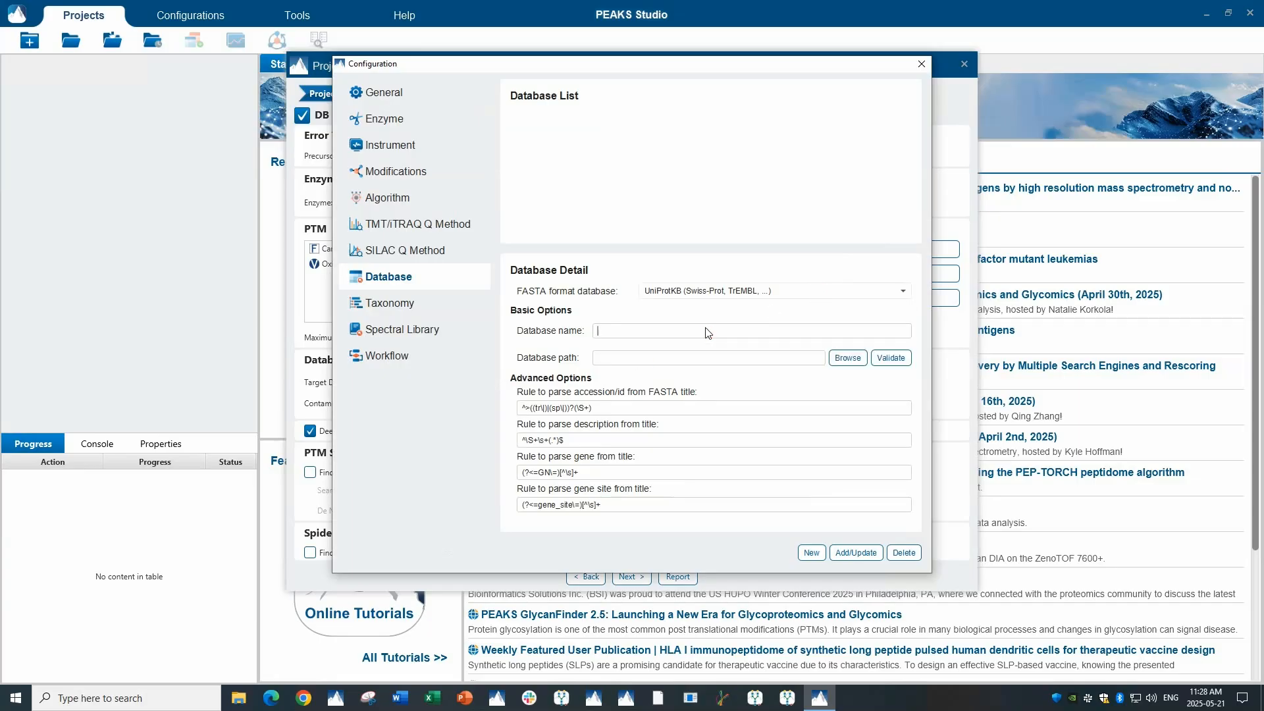
text(Demo)
click(841, 364)
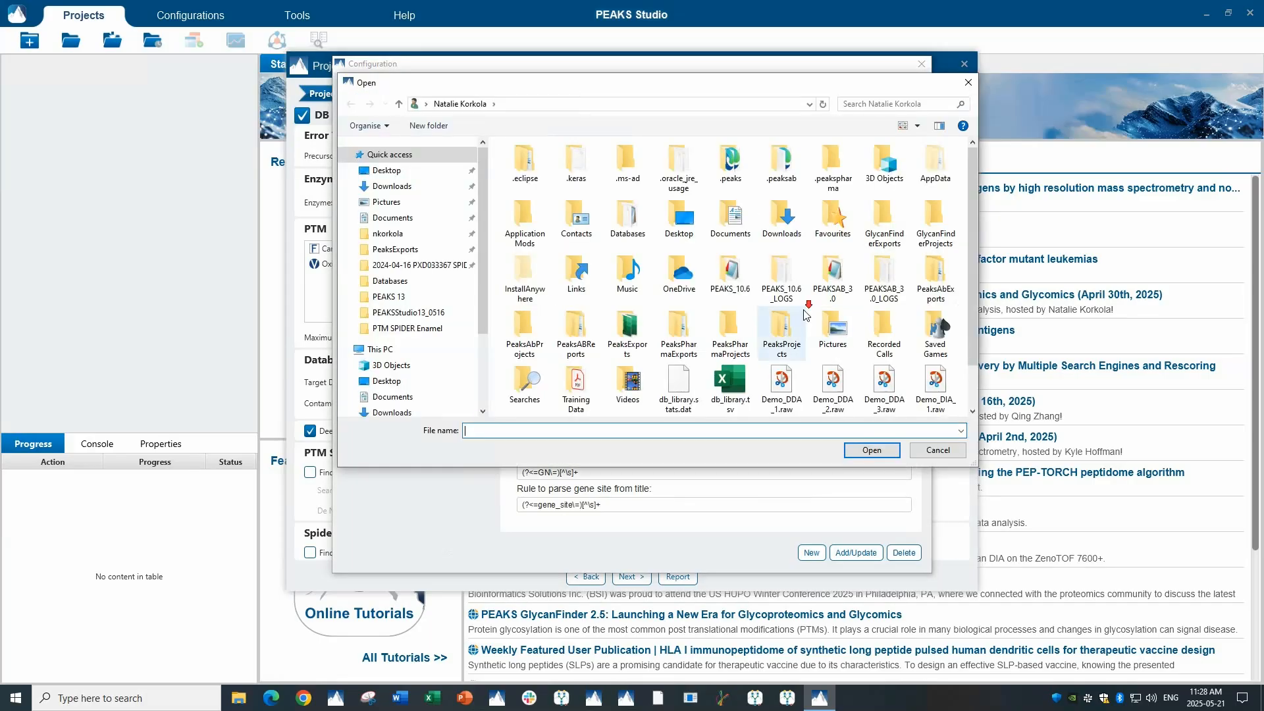
scroll(775, 341, down, 1)
click(688, 378)
click(855, 450)
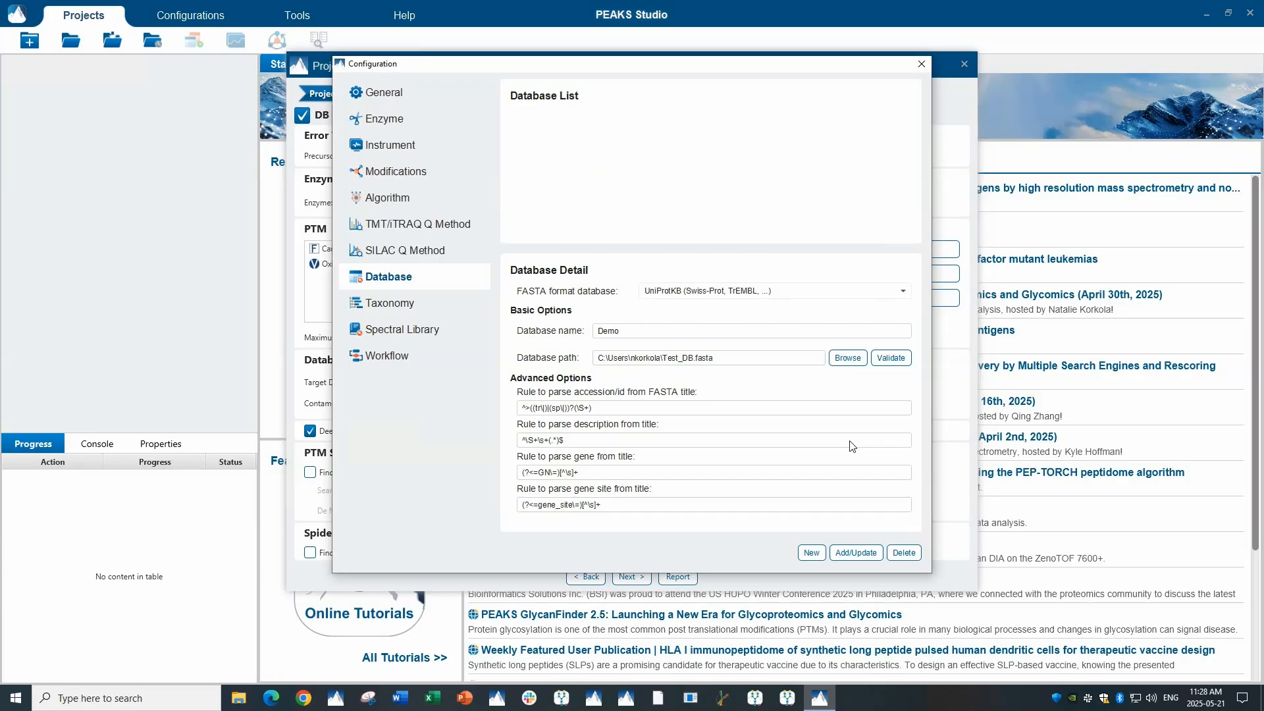
Validate the Demo database, add it to the database list, and return to the DB Search settings
click(890, 359)
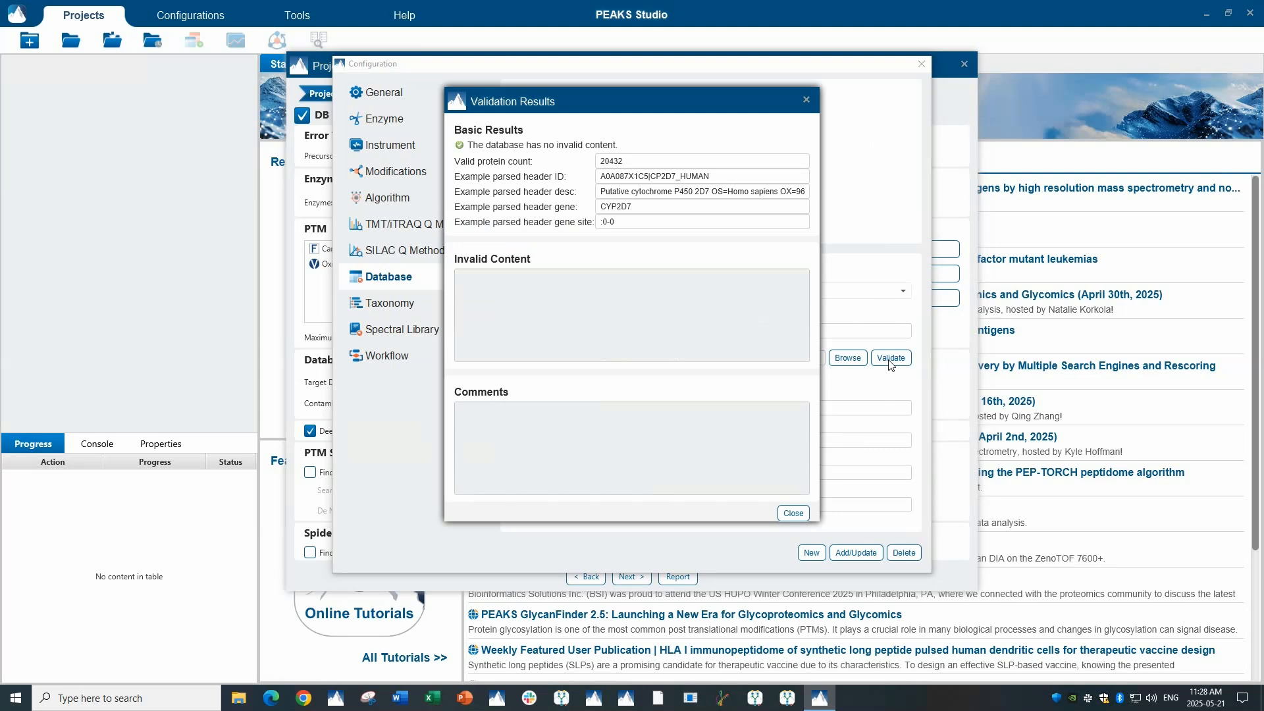
click(794, 515)
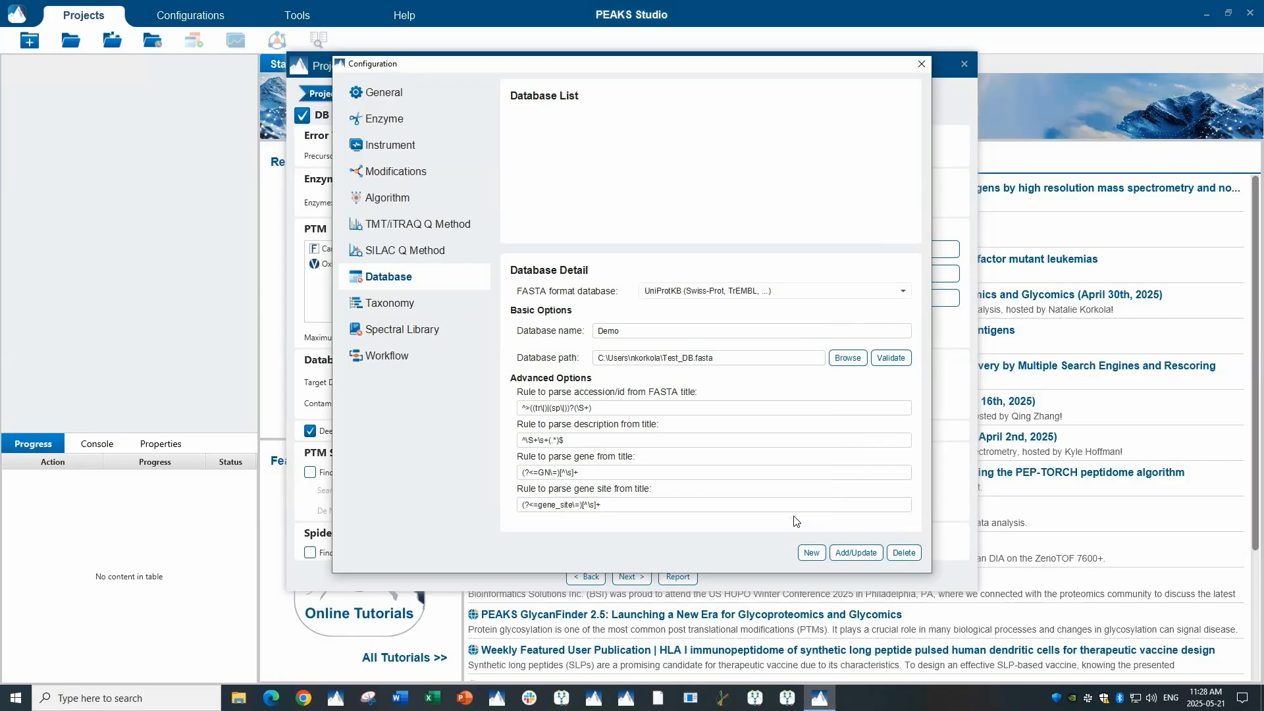
click(856, 555)
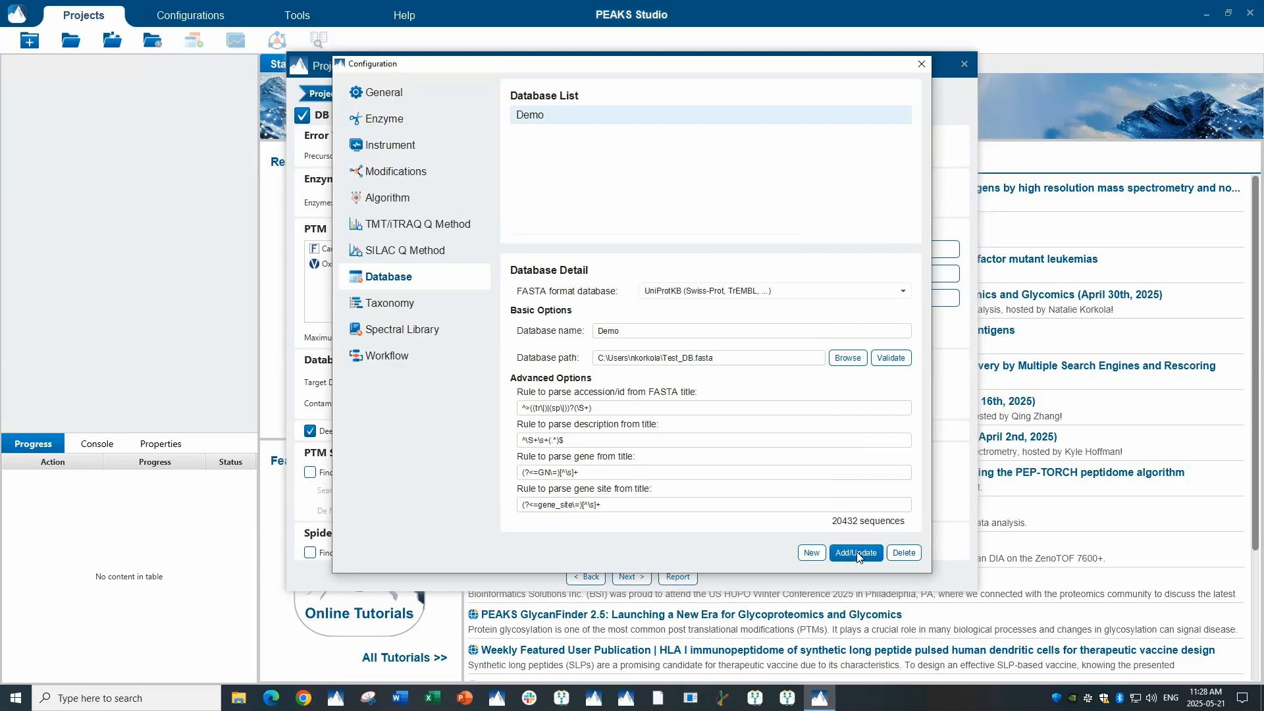
click(920, 61)
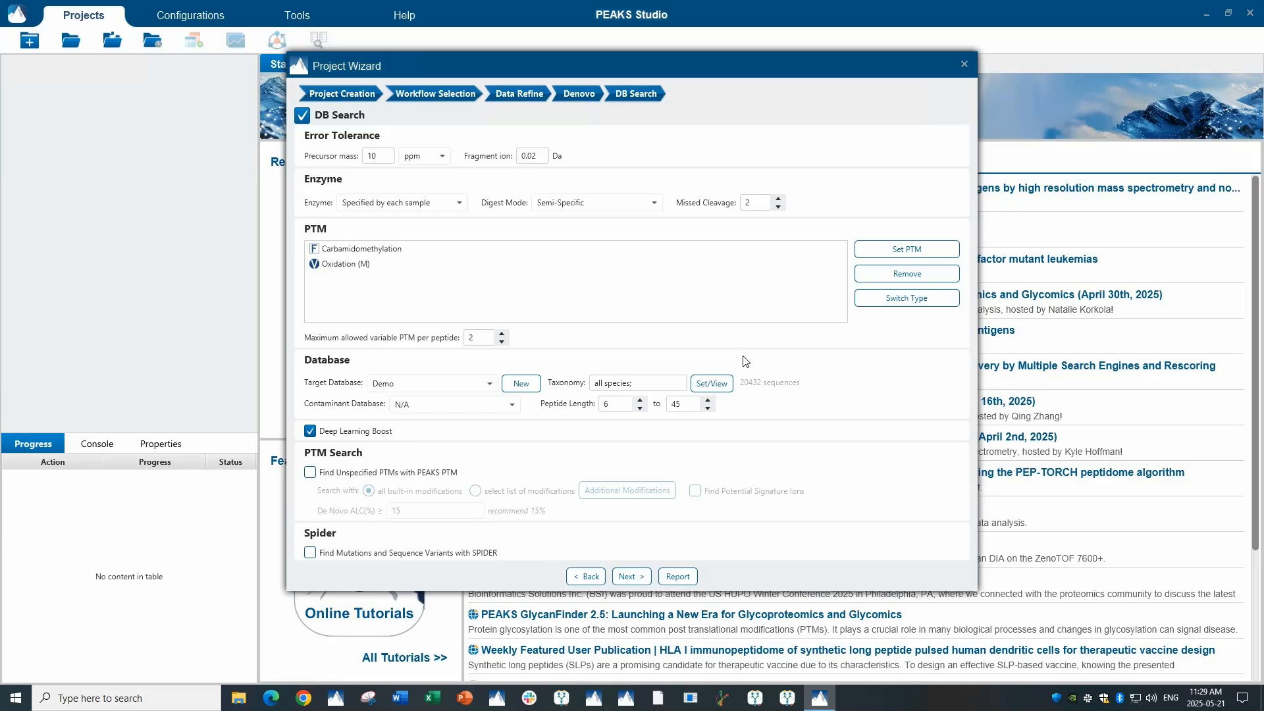
Review the taxonomy tree while keeping all species, and enable Find Unspecified PTMs with PEAKS PTM
click(709, 388)
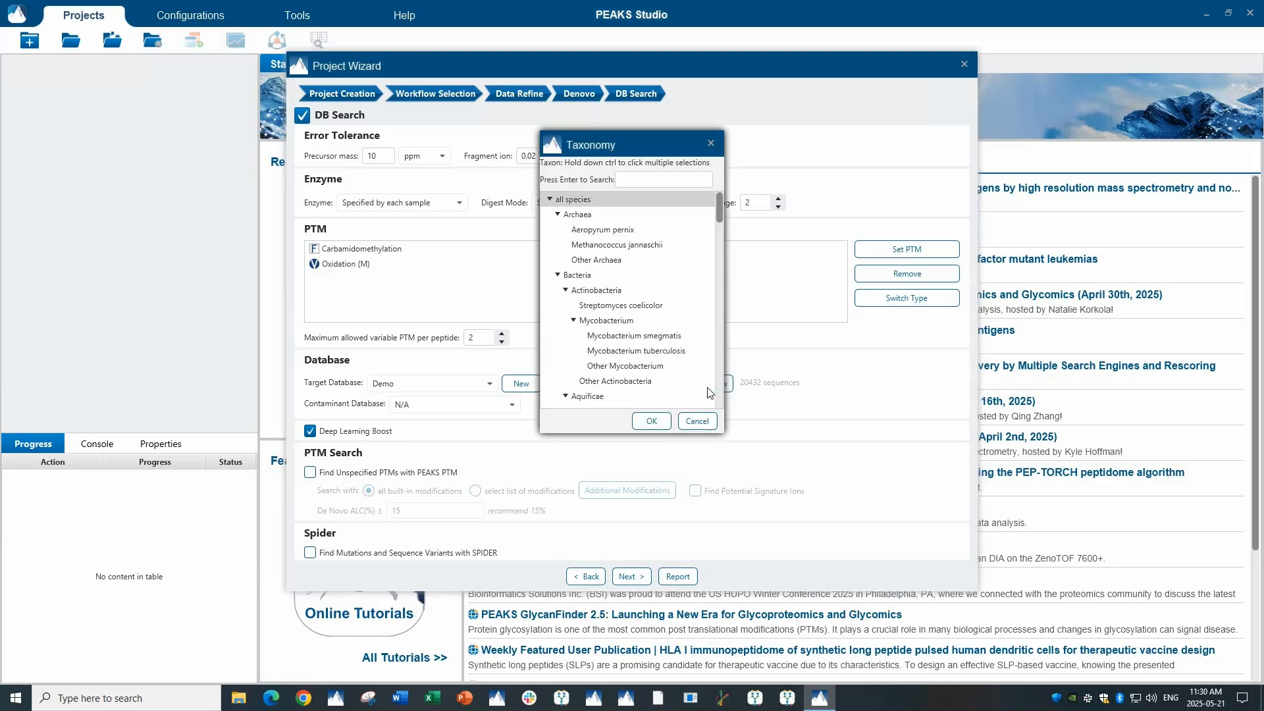
click(711, 143)
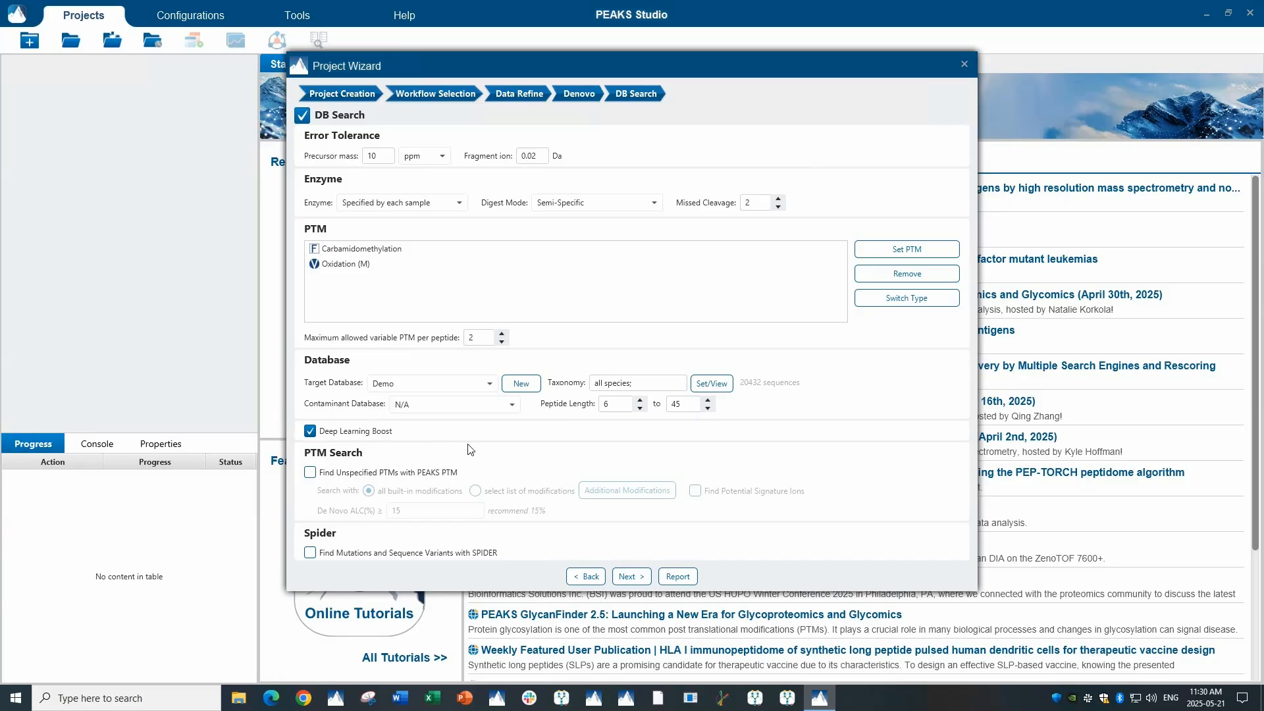
click(311, 473)
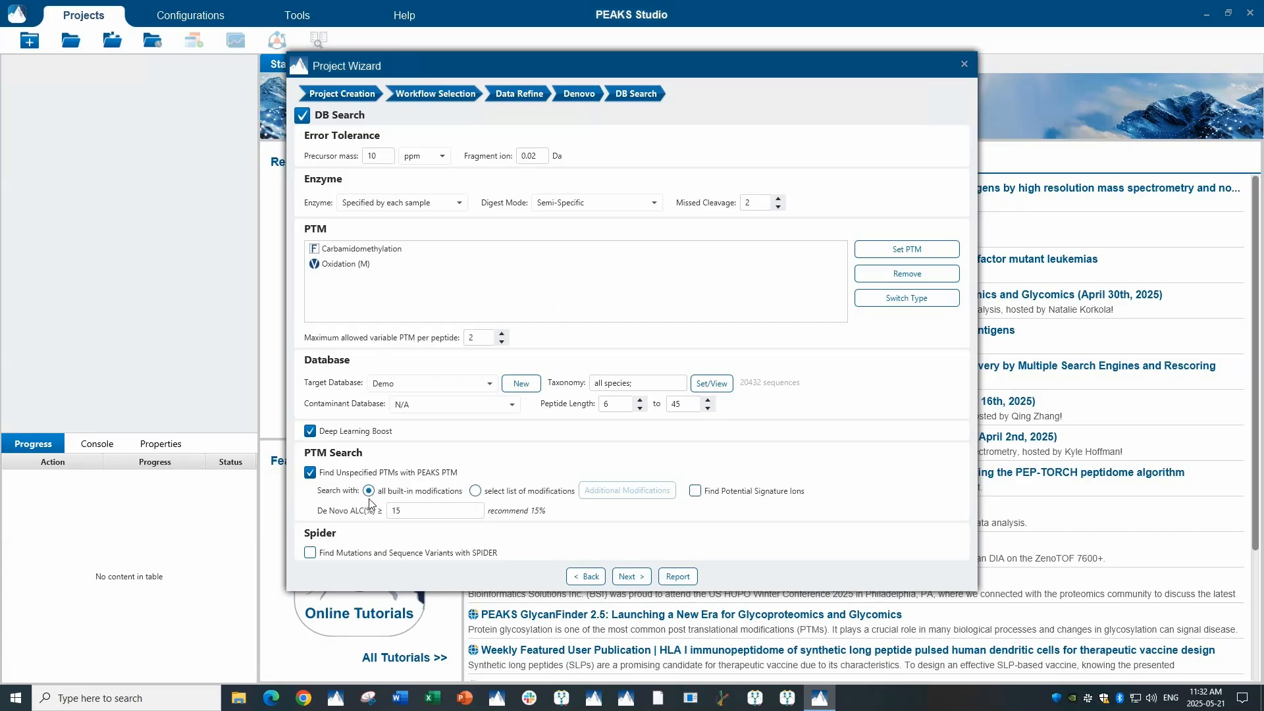
Look at the additional modifications for a selected-list PTM search, and return to searching with all built-in modifications
click(486, 492)
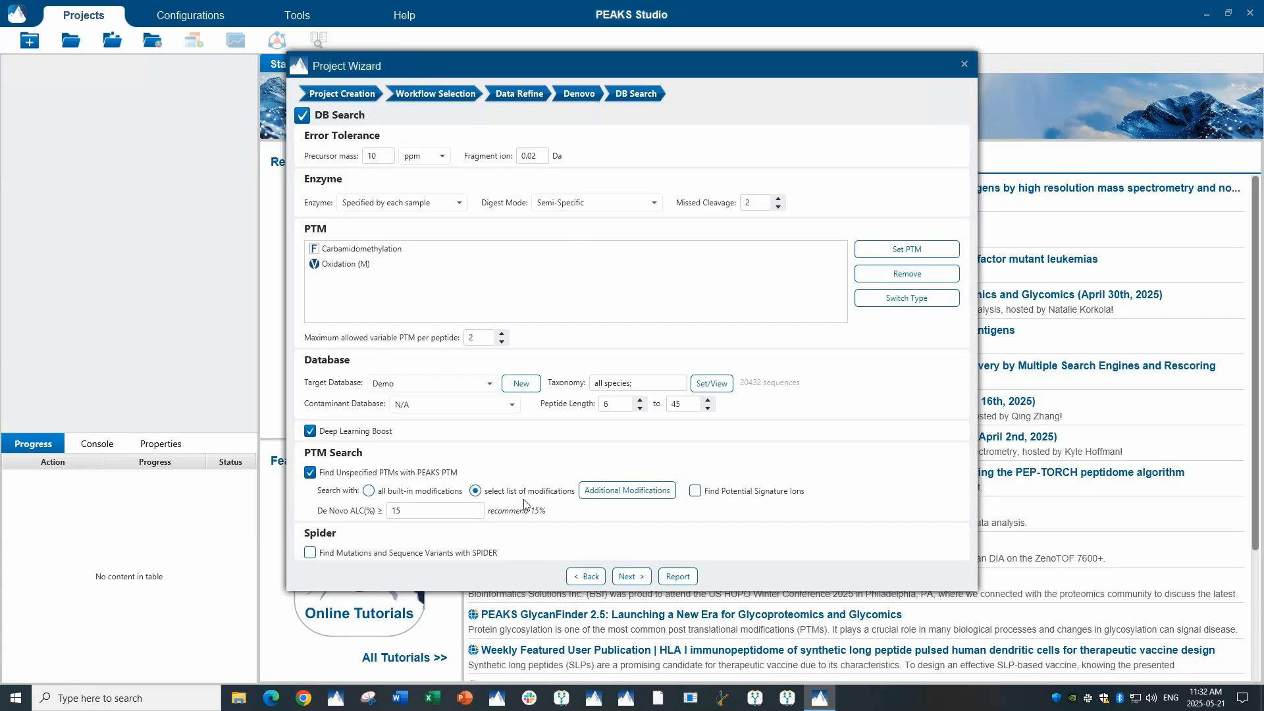
click(621, 493)
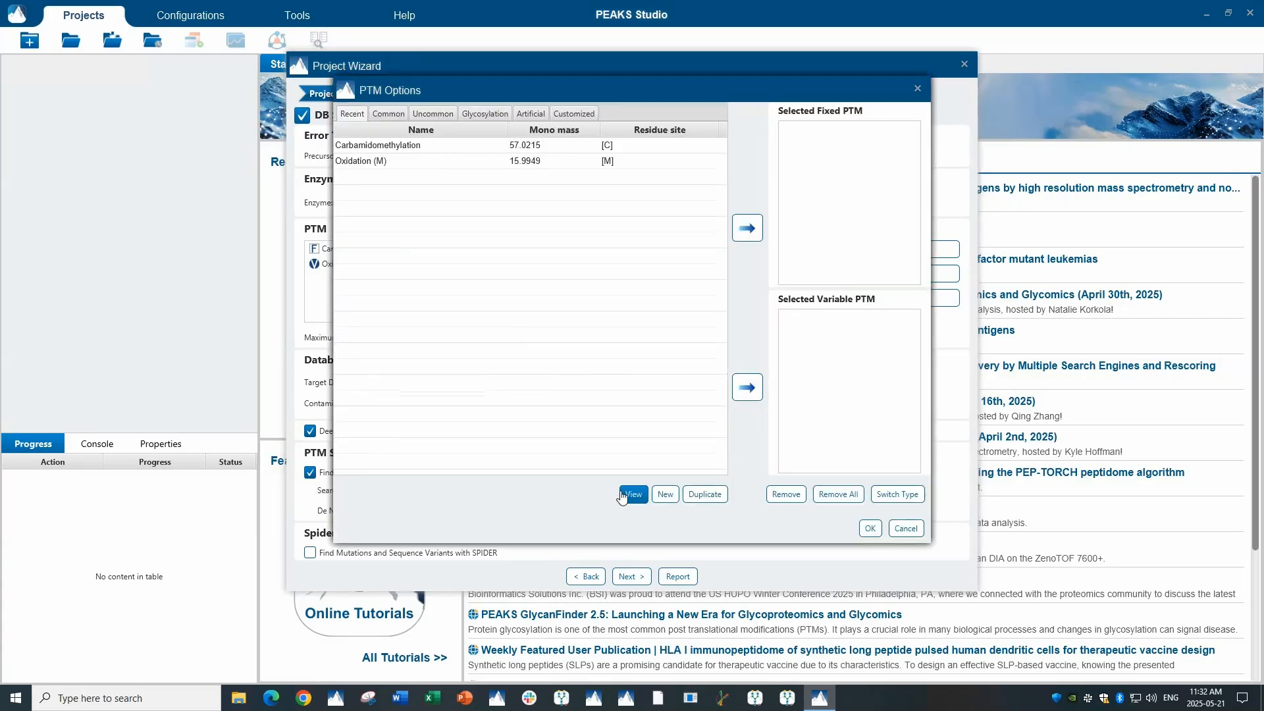
click(917, 88)
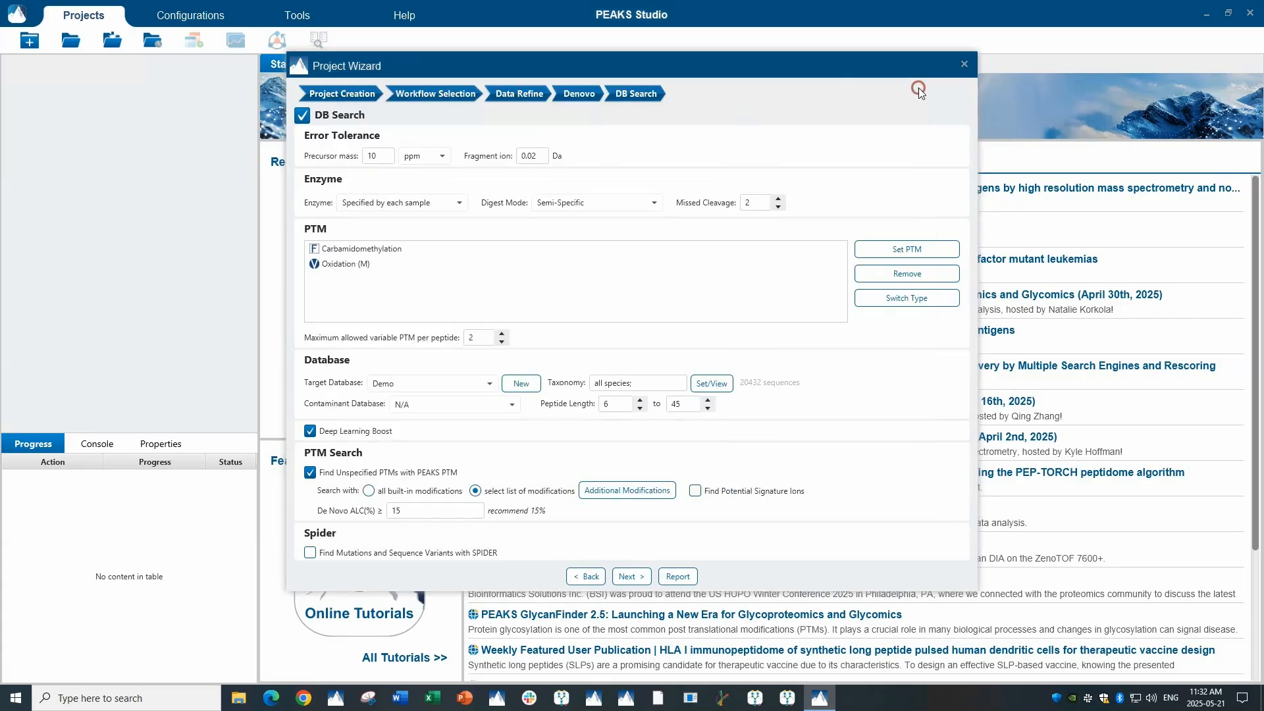
click(369, 491)
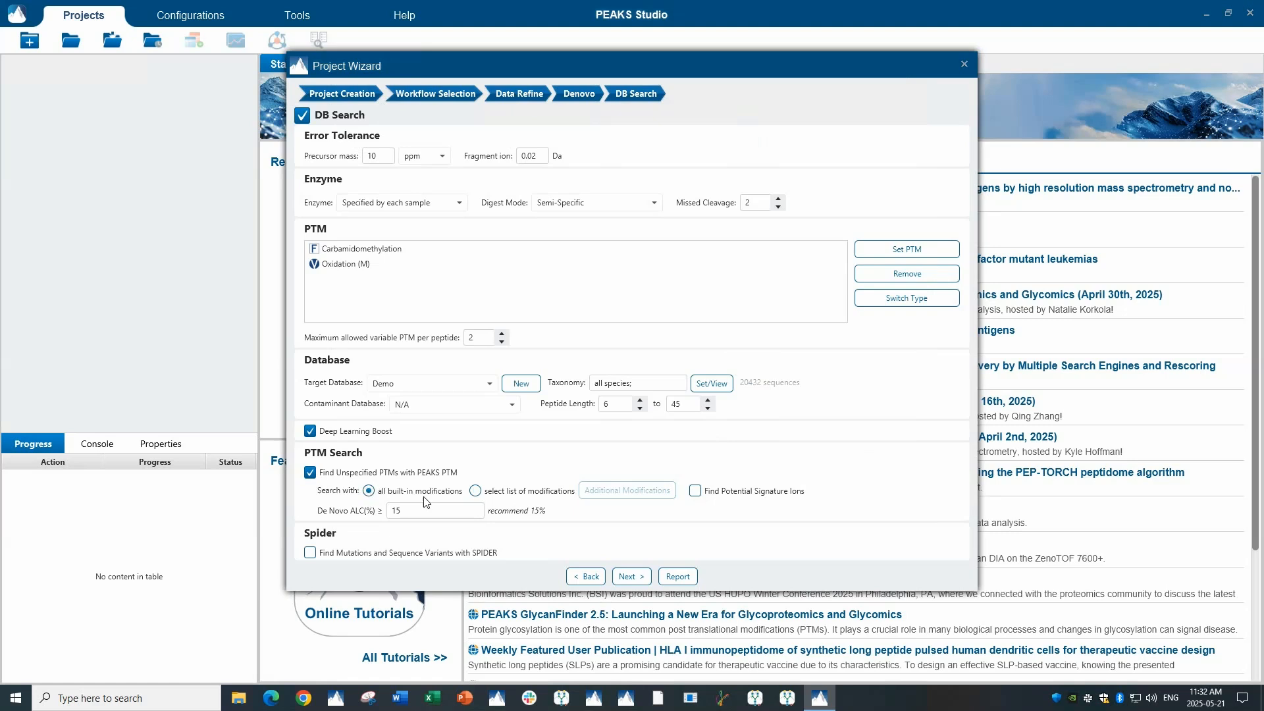
Enable Find Potential Signature Ions and the SPIDER search for mutations and sequence variants, and advance to Quantification
click(695, 492)
click(310, 553)
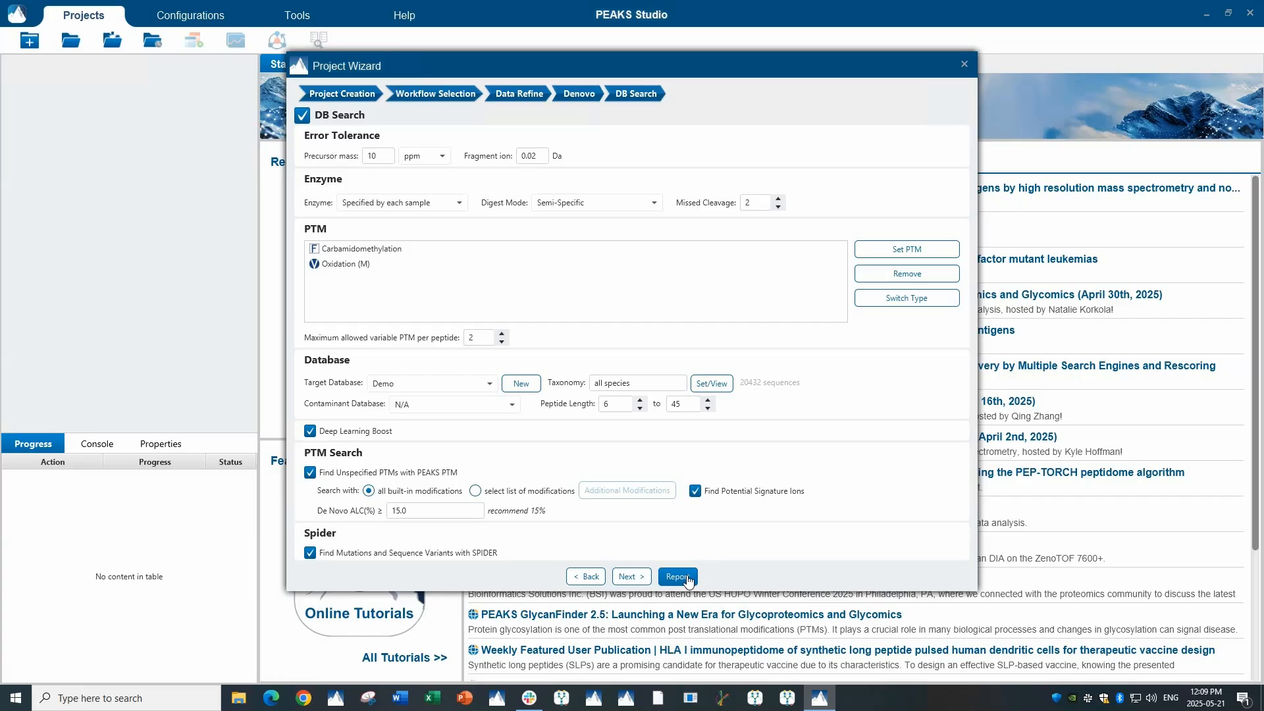
click(636, 579)
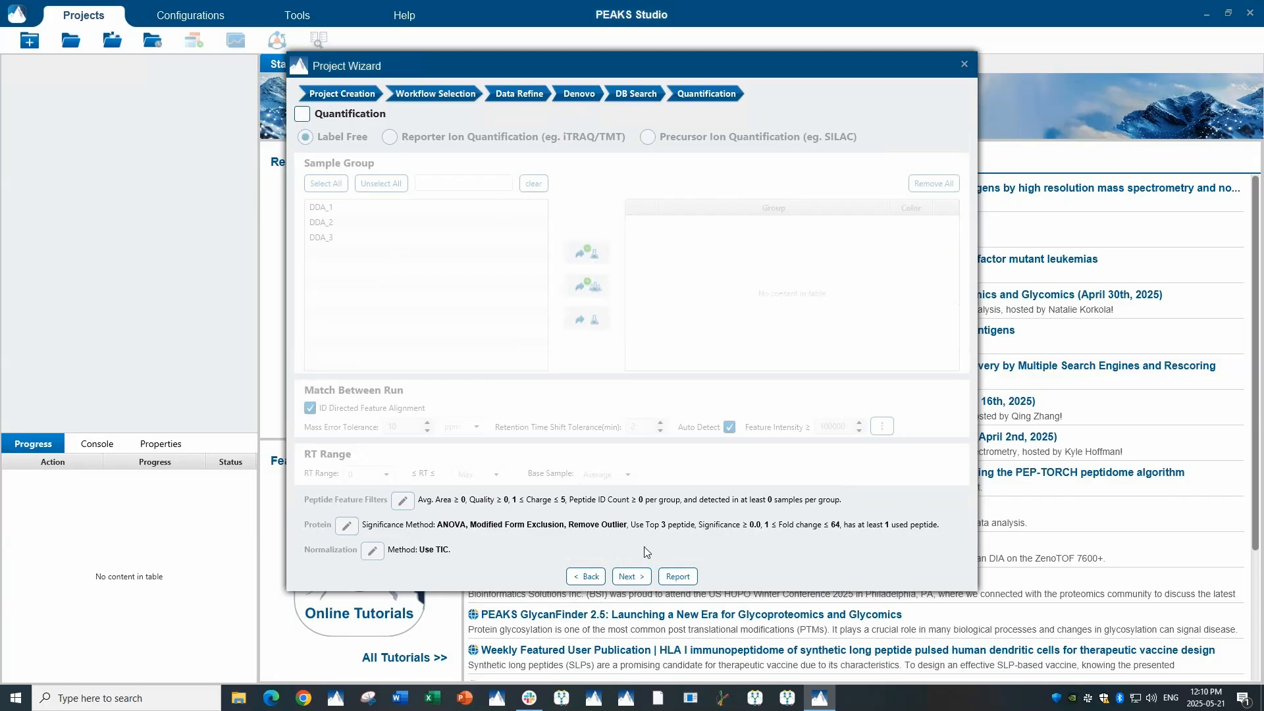
Skip quantification, enable QC with all attributes and DDA_1 as the control sample, and advance to the Report settings
click(626, 577)
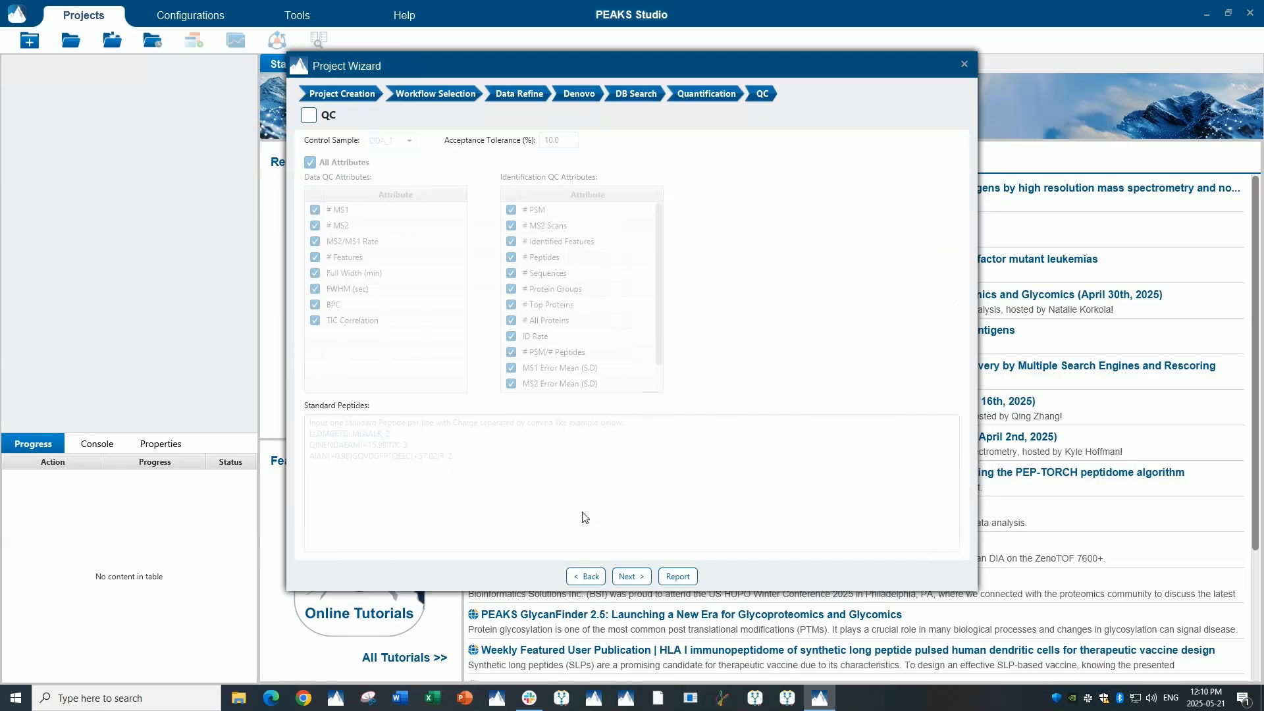
click(307, 116)
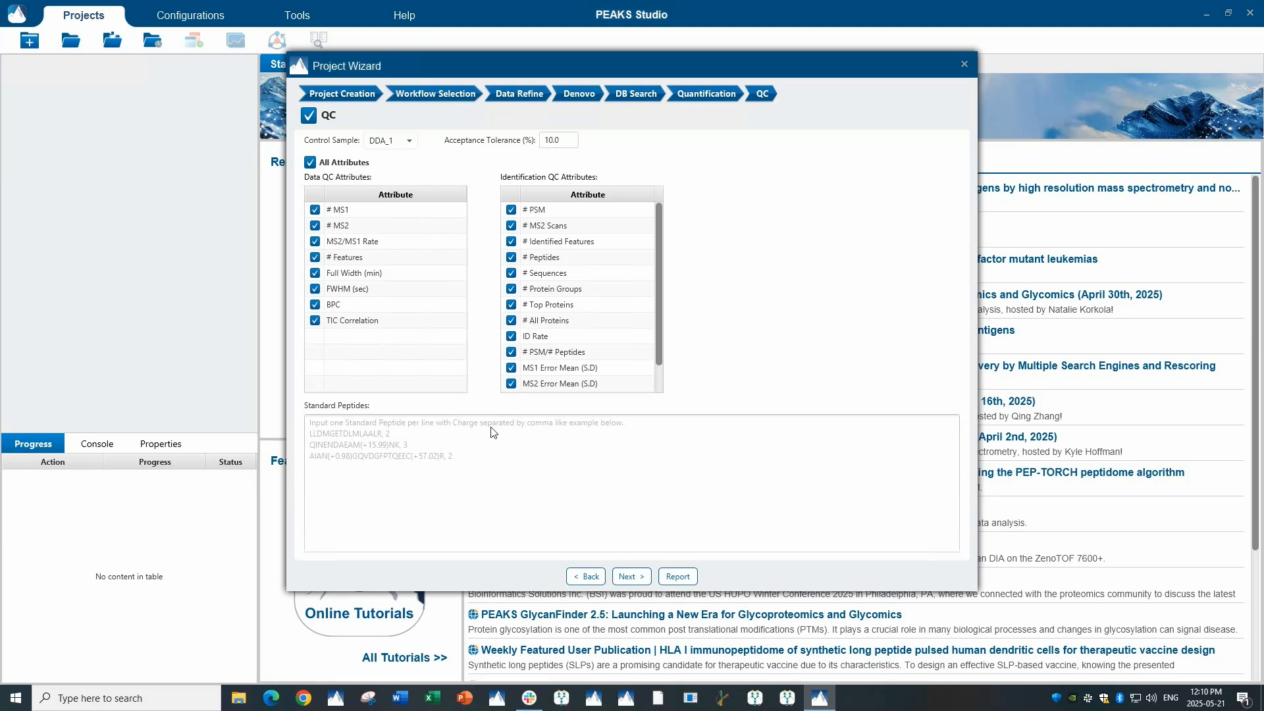
click(631, 577)
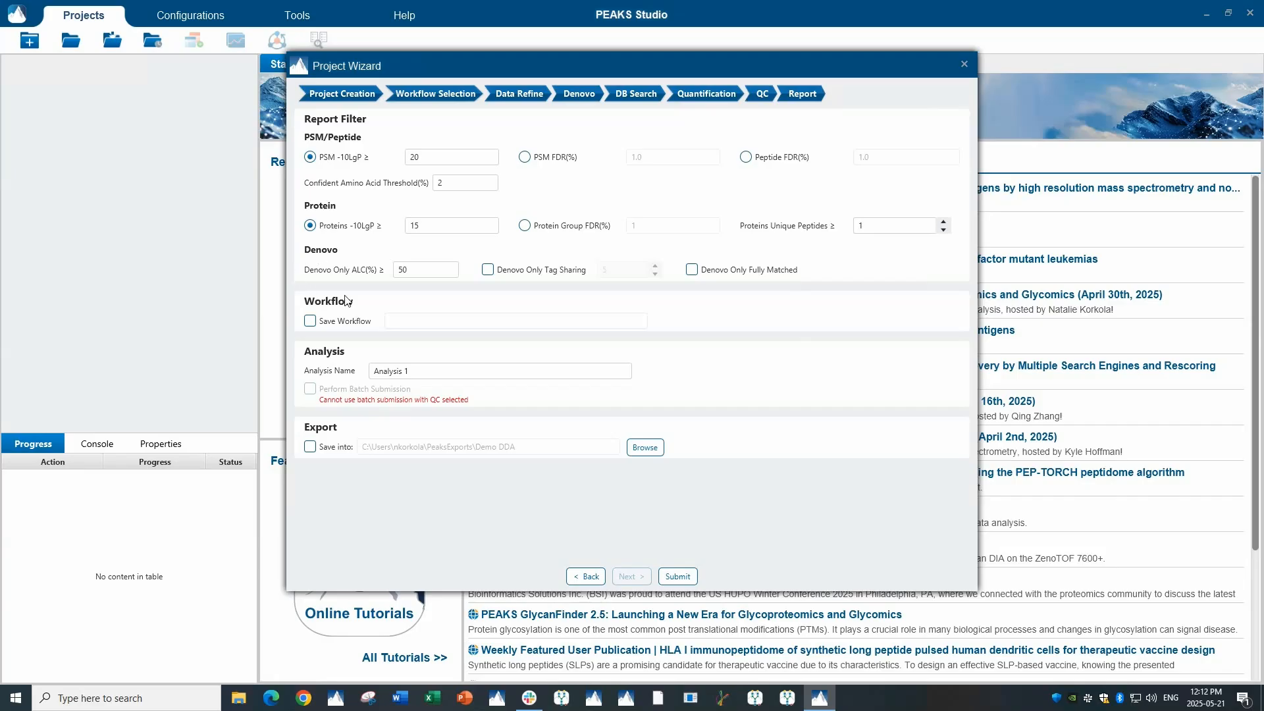
Enable Denovo Only Tag Sharing and Denovo Only Fully Matched in the report filter
click(501, 271)
click(690, 271)
Check the Save Workflow and export options, leave both disabled, and submit Analysis 1
click(310, 322)
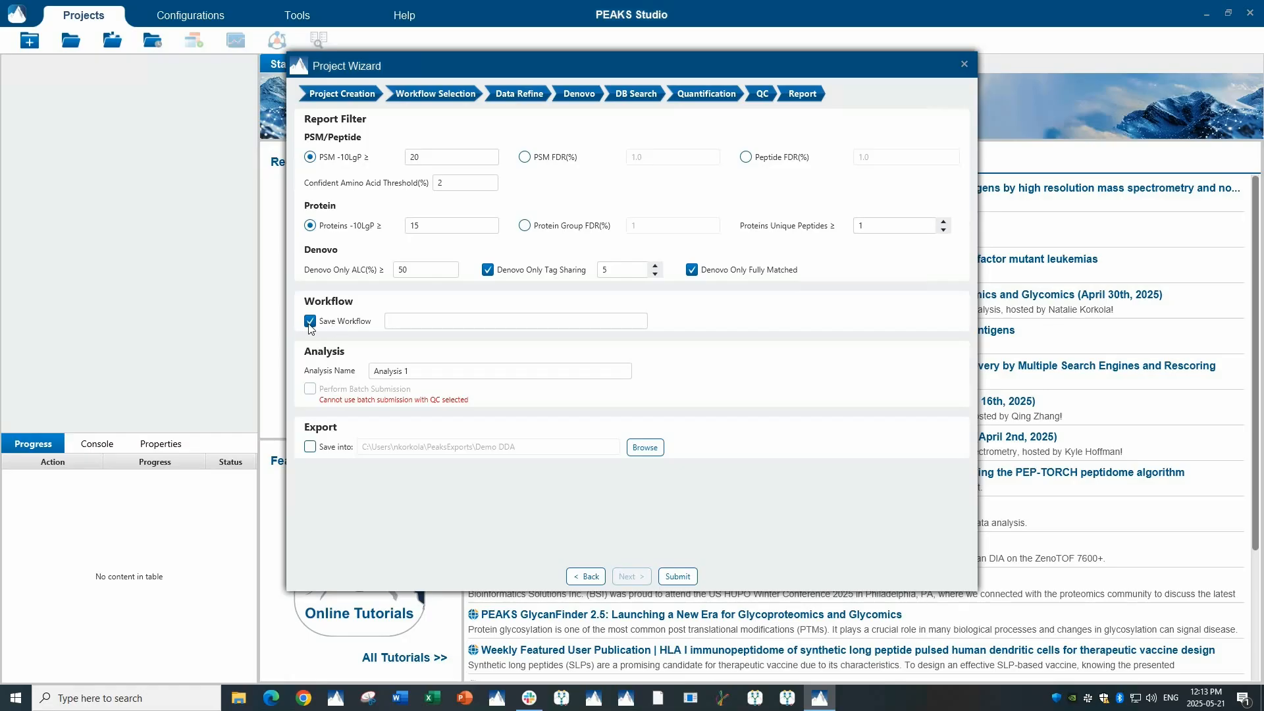
click(310, 321)
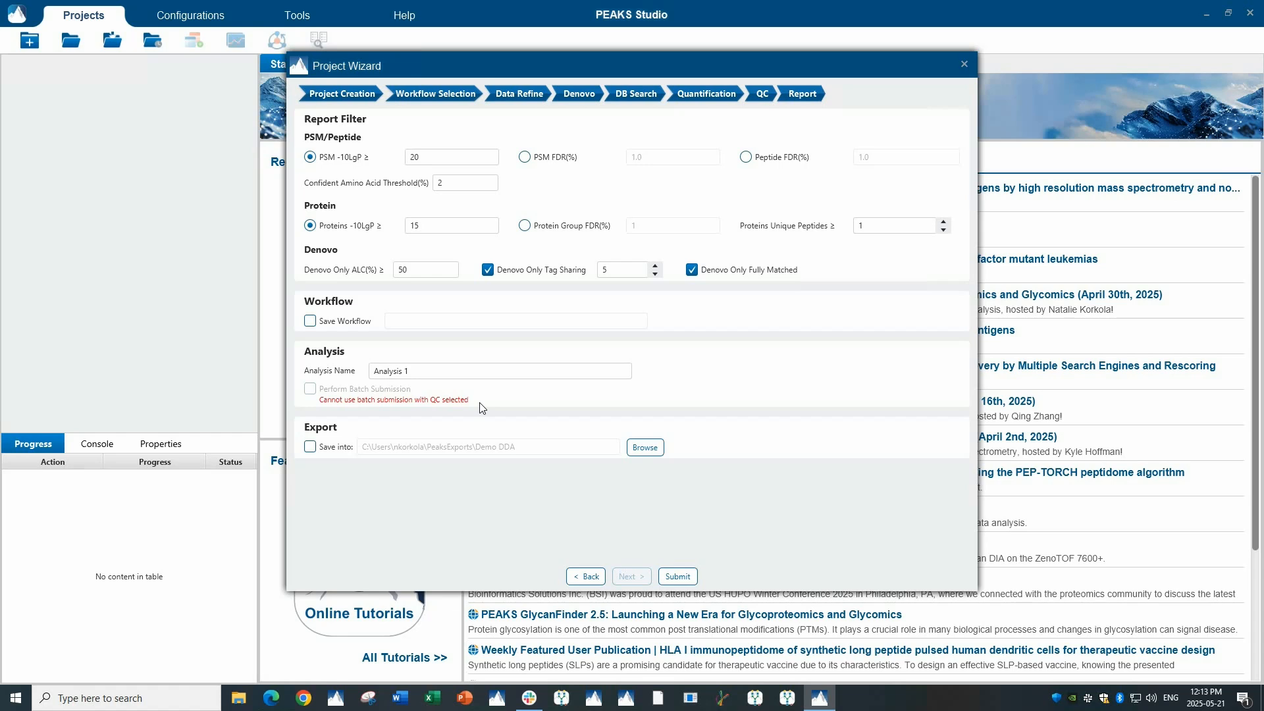
click(310, 447)
click(310, 447)
click(679, 578)
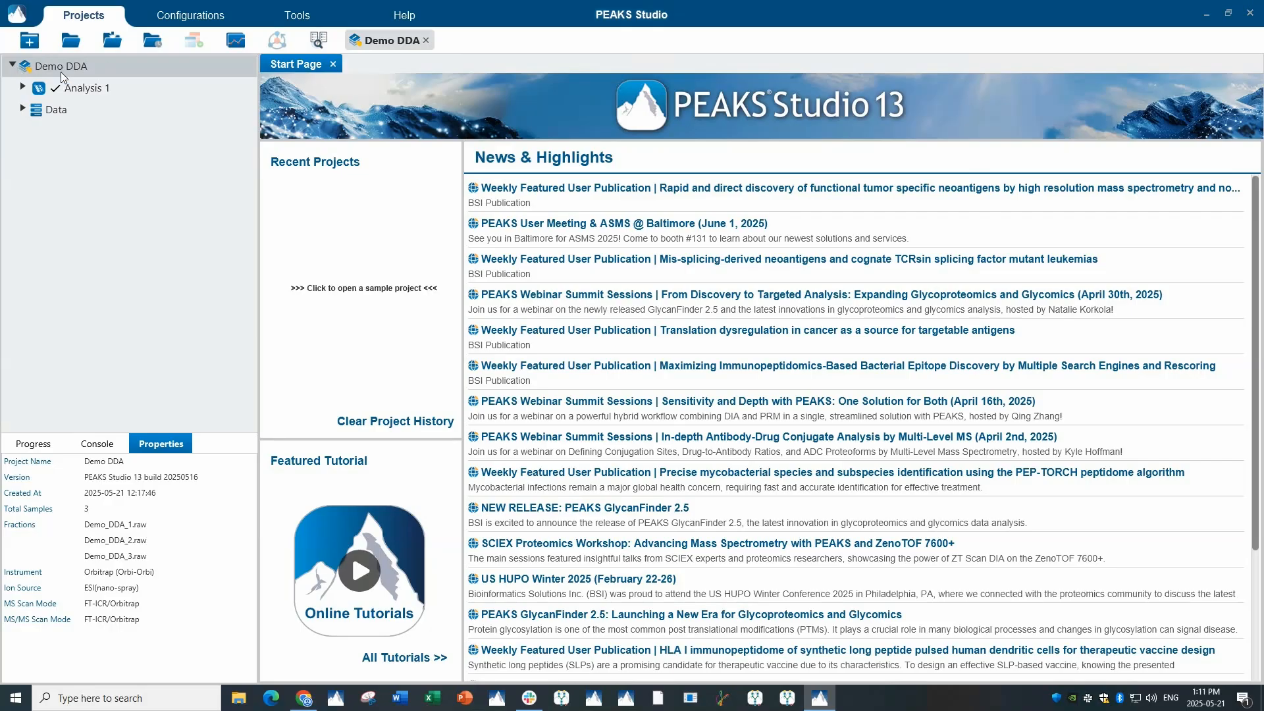
Open Demo_DDA_1.raw from sample DDA_1 in the project data and view its MS/MS spectra
click(23, 109)
click(33, 130)
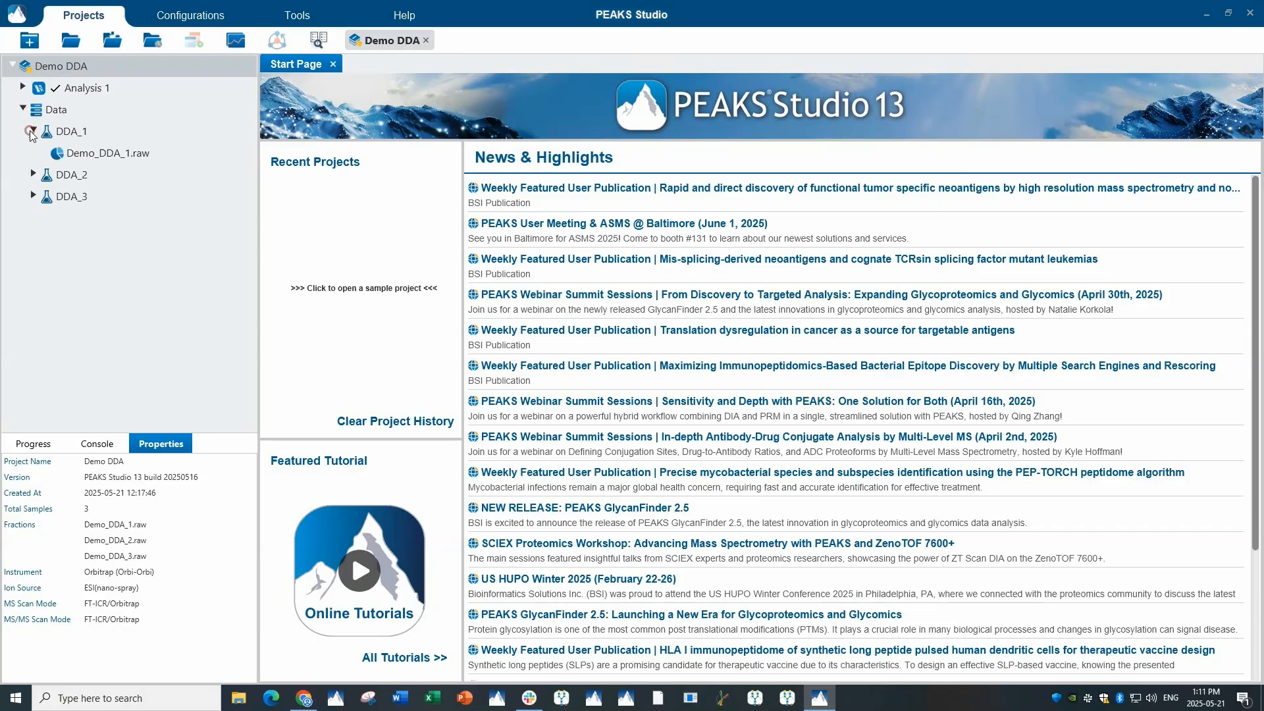
double_click(77, 155)
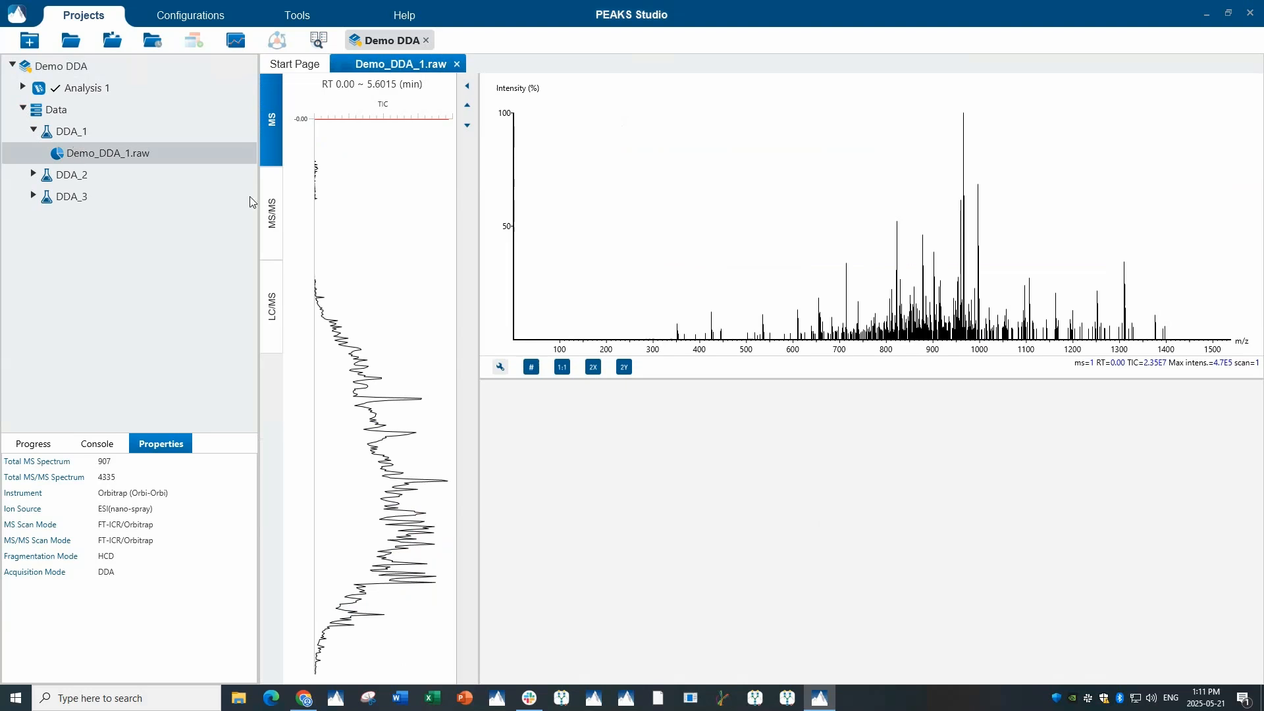
click(275, 192)
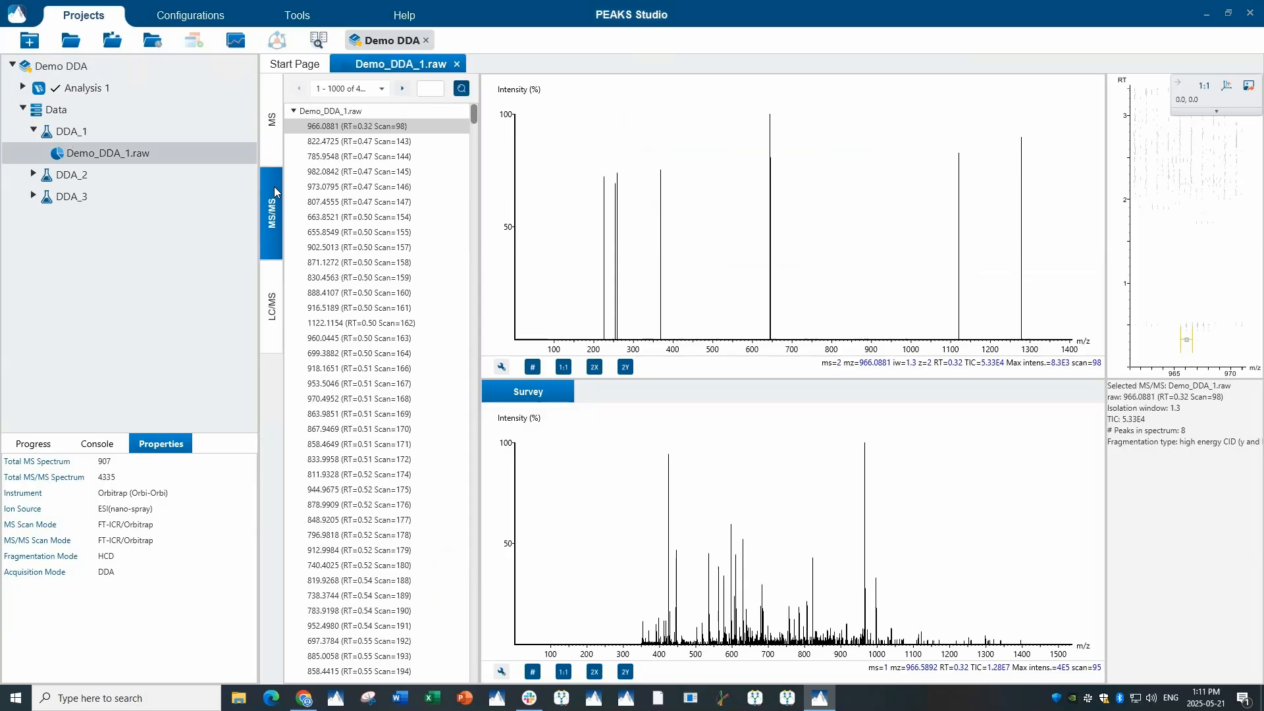
View the original Demo_DDA_1.raw LC/MS map, and open the refined Demo_DDA_1.raw from sample DDA_1 in Analysis 1's Data Refine results
click(265, 275)
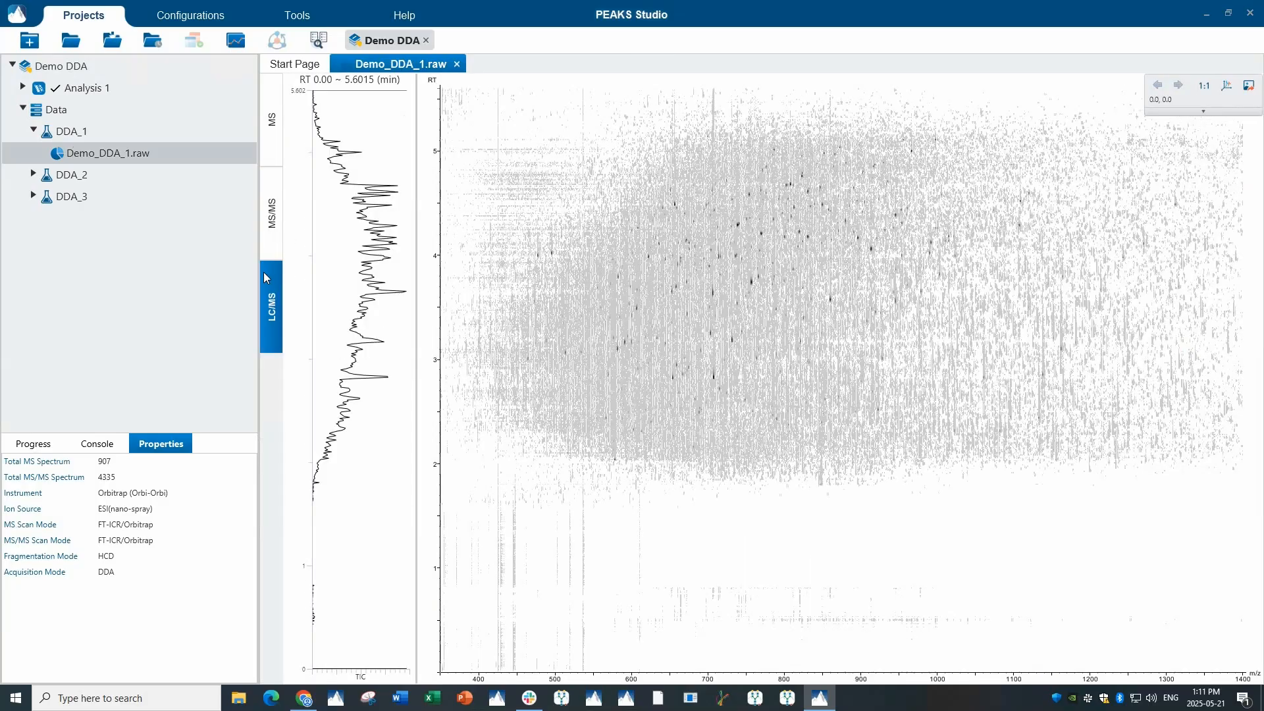
click(21, 88)
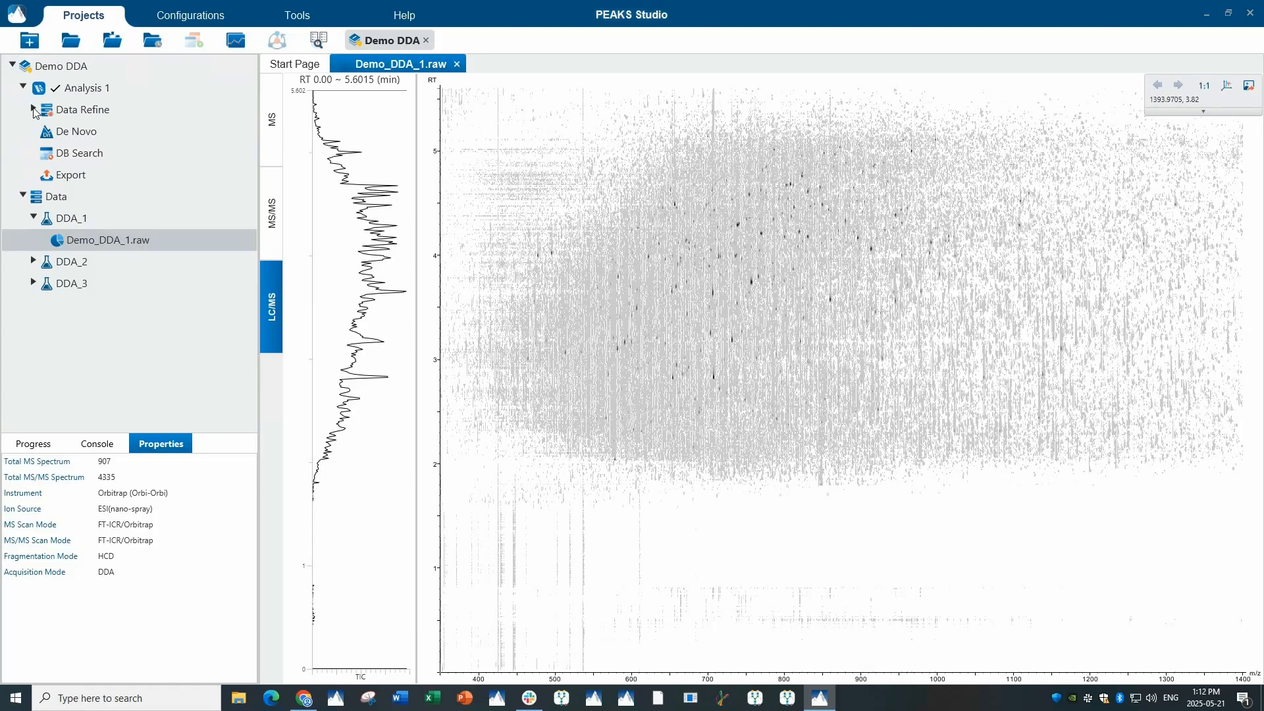
click(33, 109)
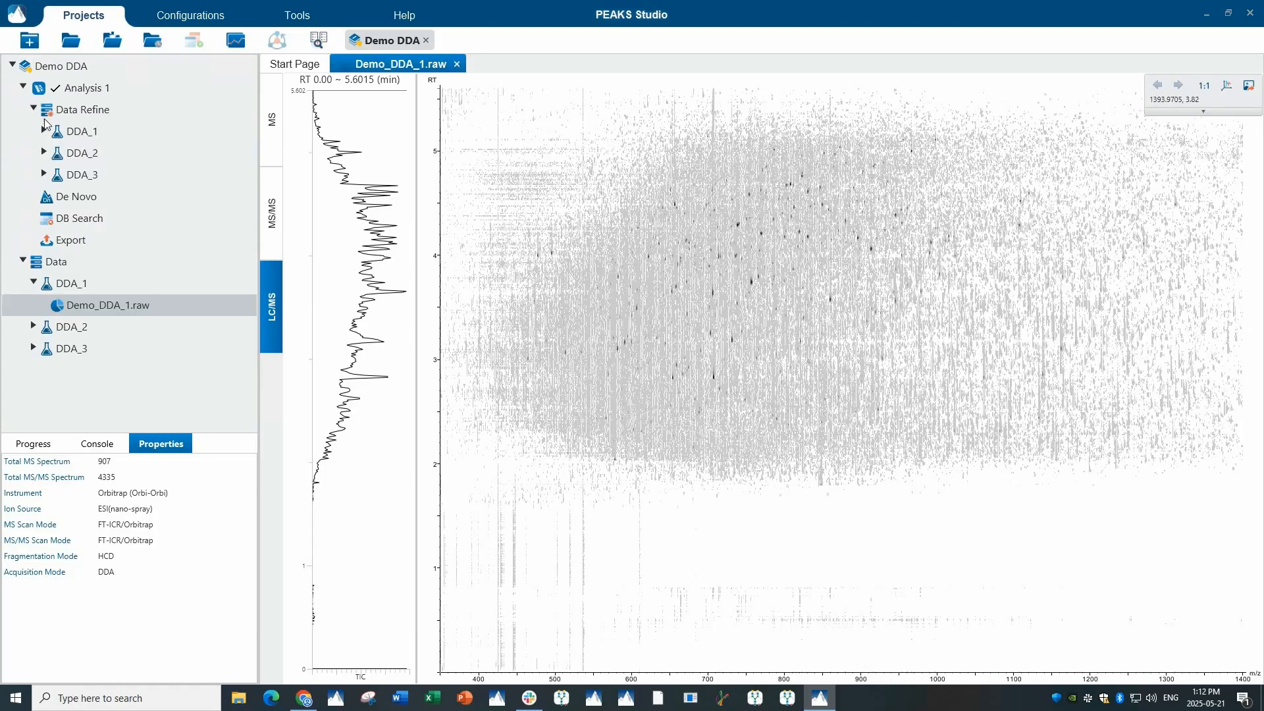
click(44, 131)
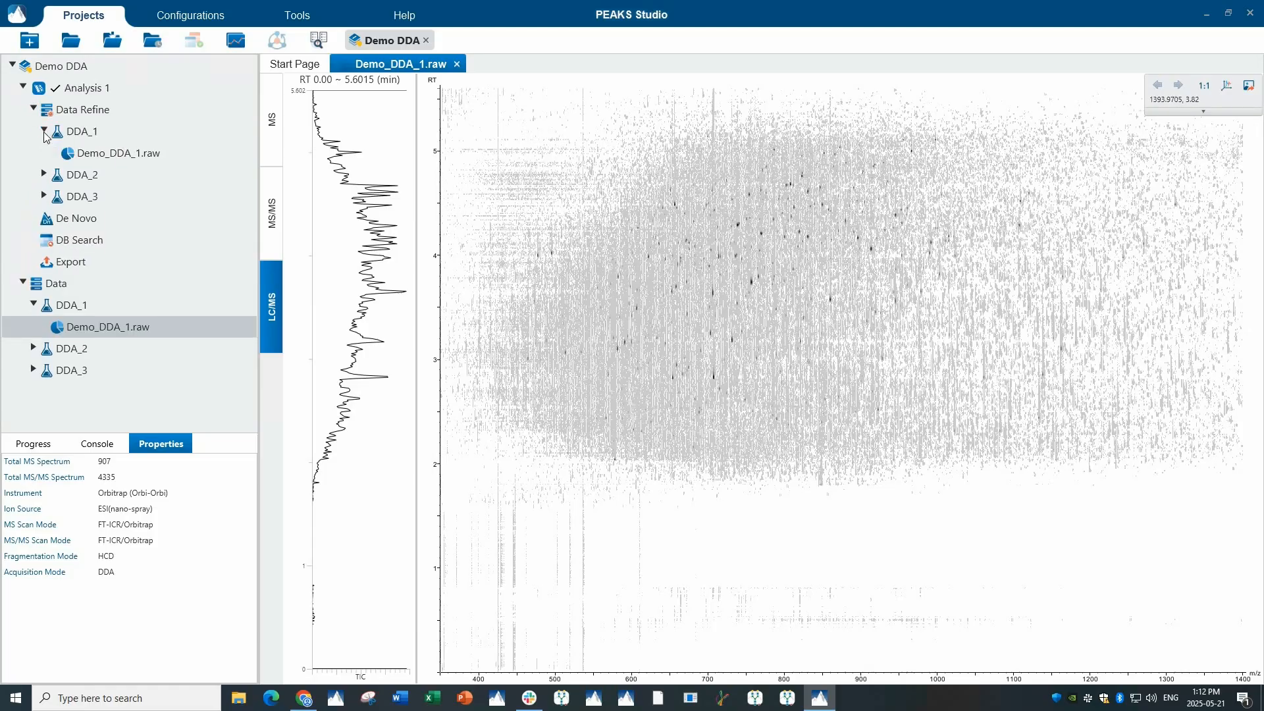
double_click(97, 155)
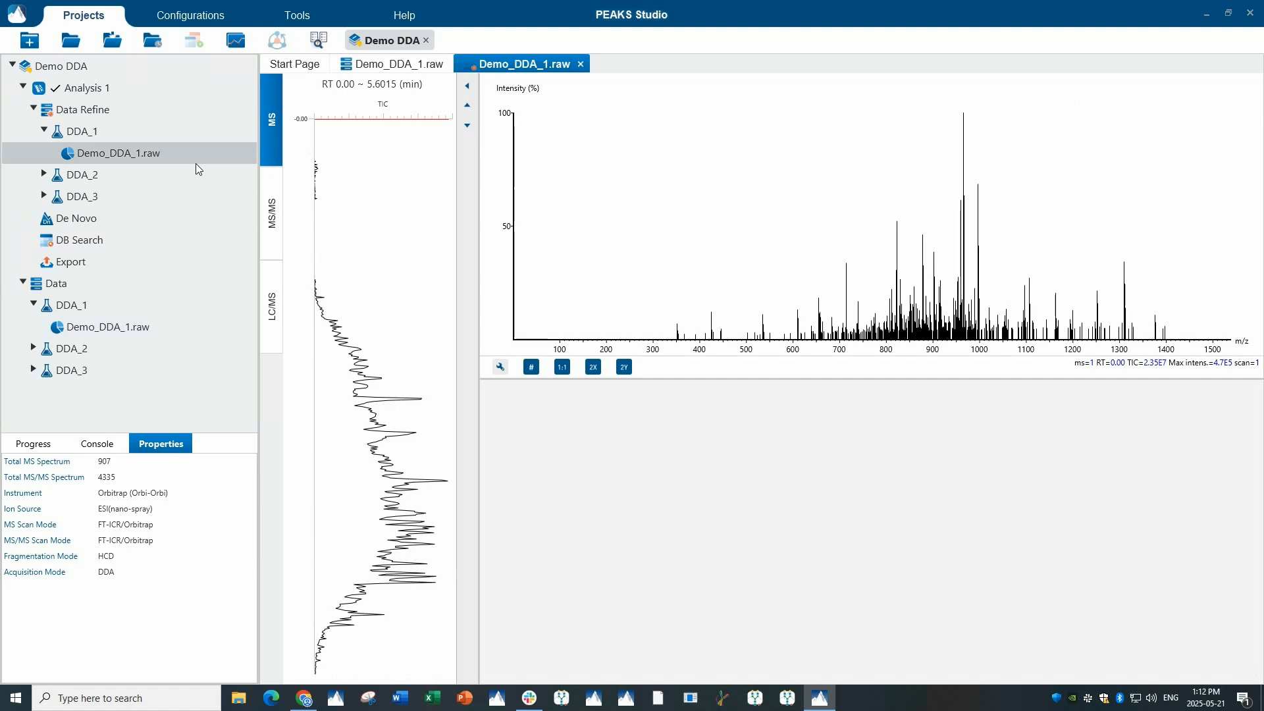
Display the LC/MS map of the refined Demo_DDA_1.raw with the Features overlay enabled
click(270, 288)
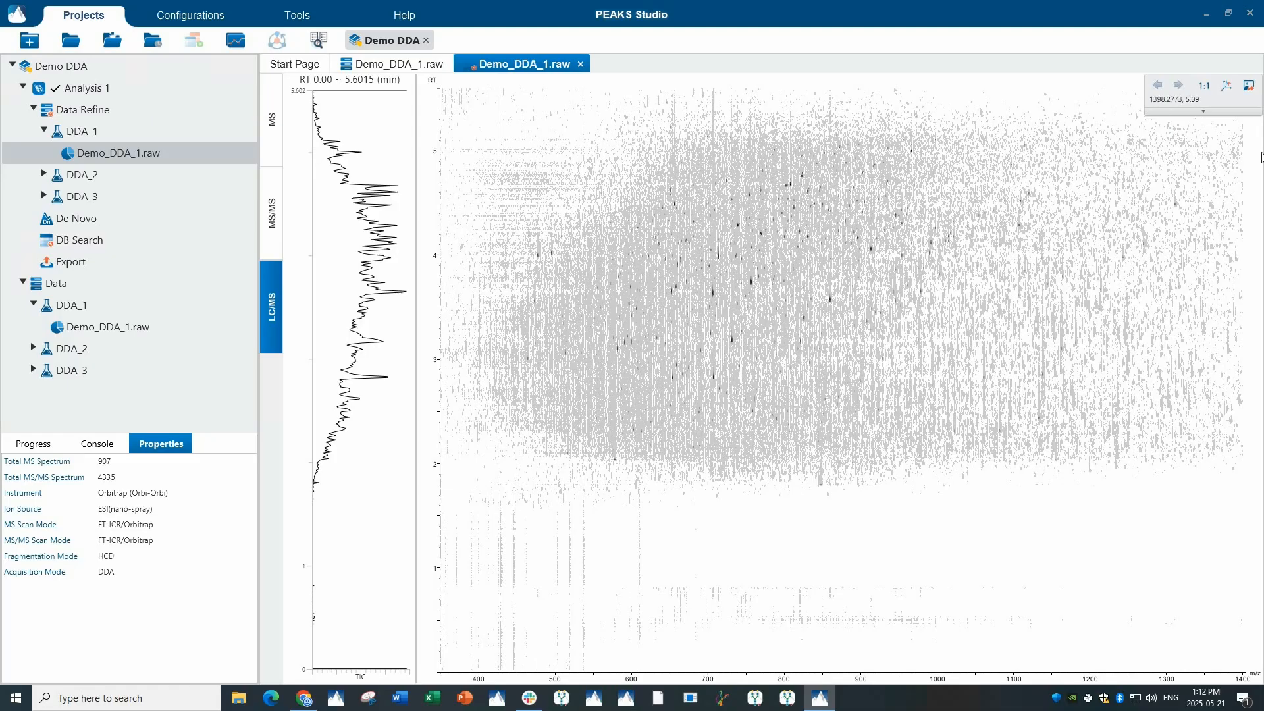
click(1216, 112)
click(1155, 144)
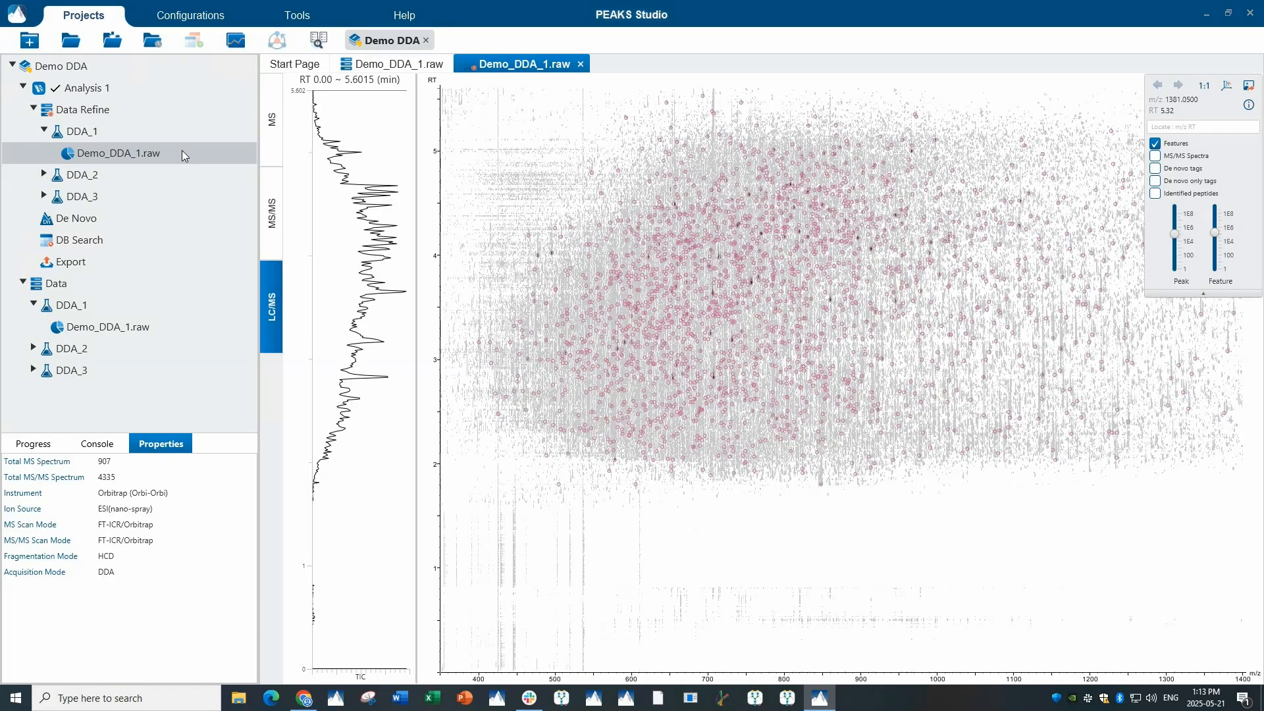
Check the De Novo and DB Search parameters, and review the De Novo results' summary, peptide list and feature list
click(86, 227)
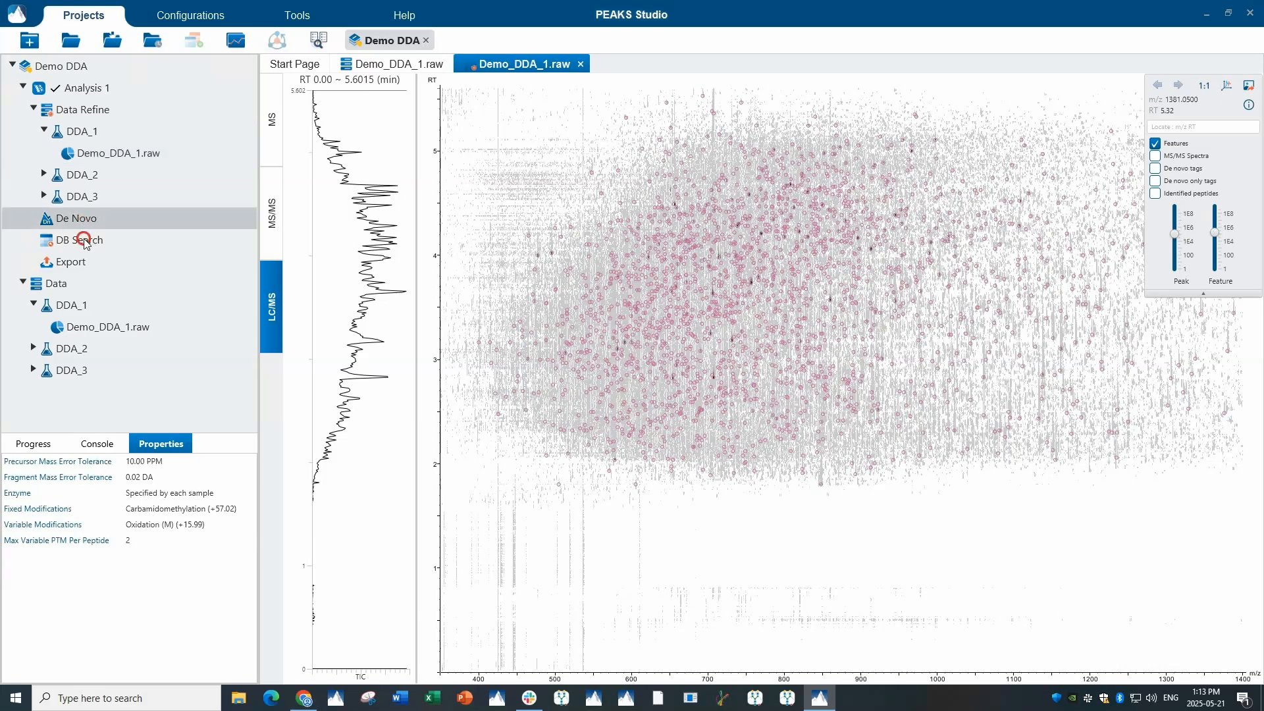
click(85, 242)
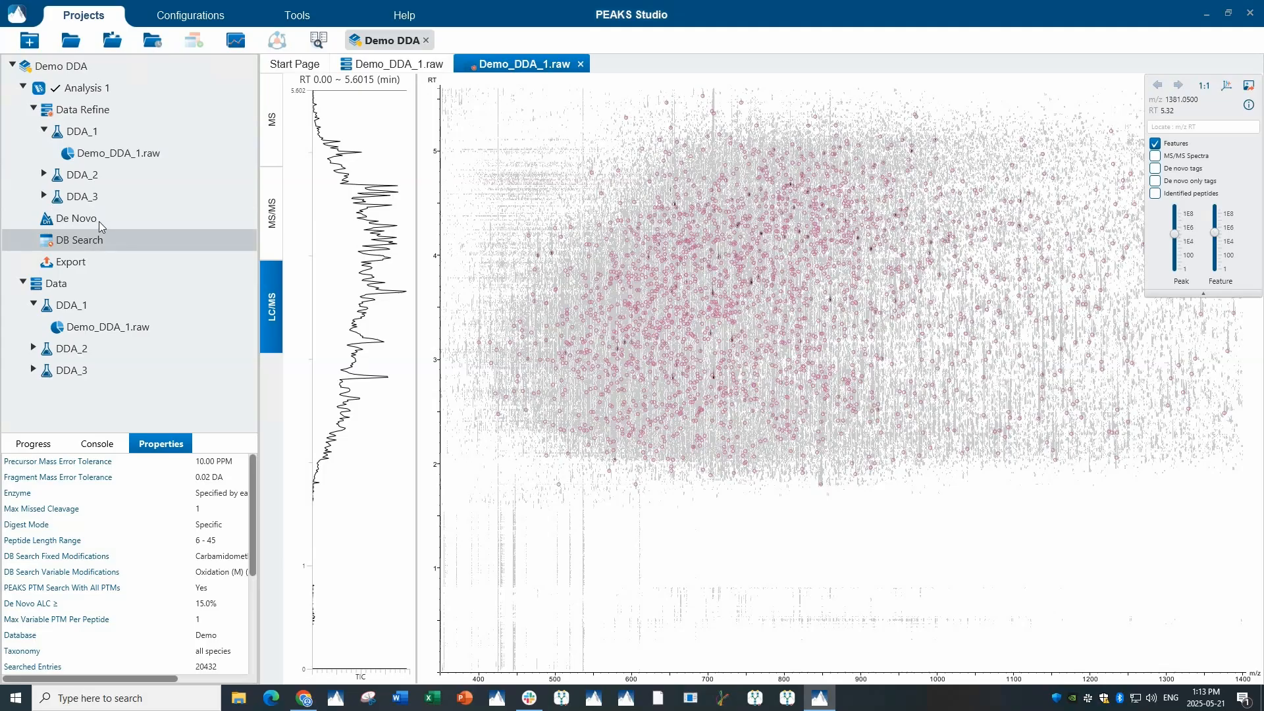
double_click(98, 221)
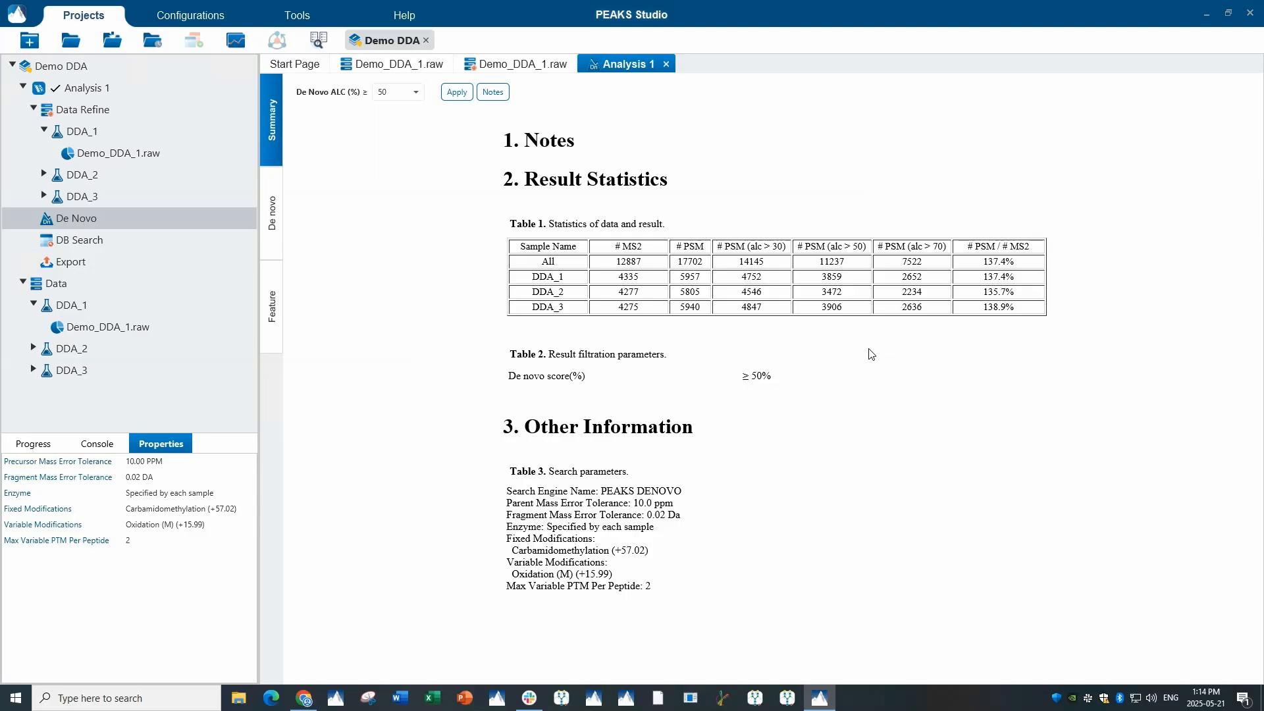
click(274, 237)
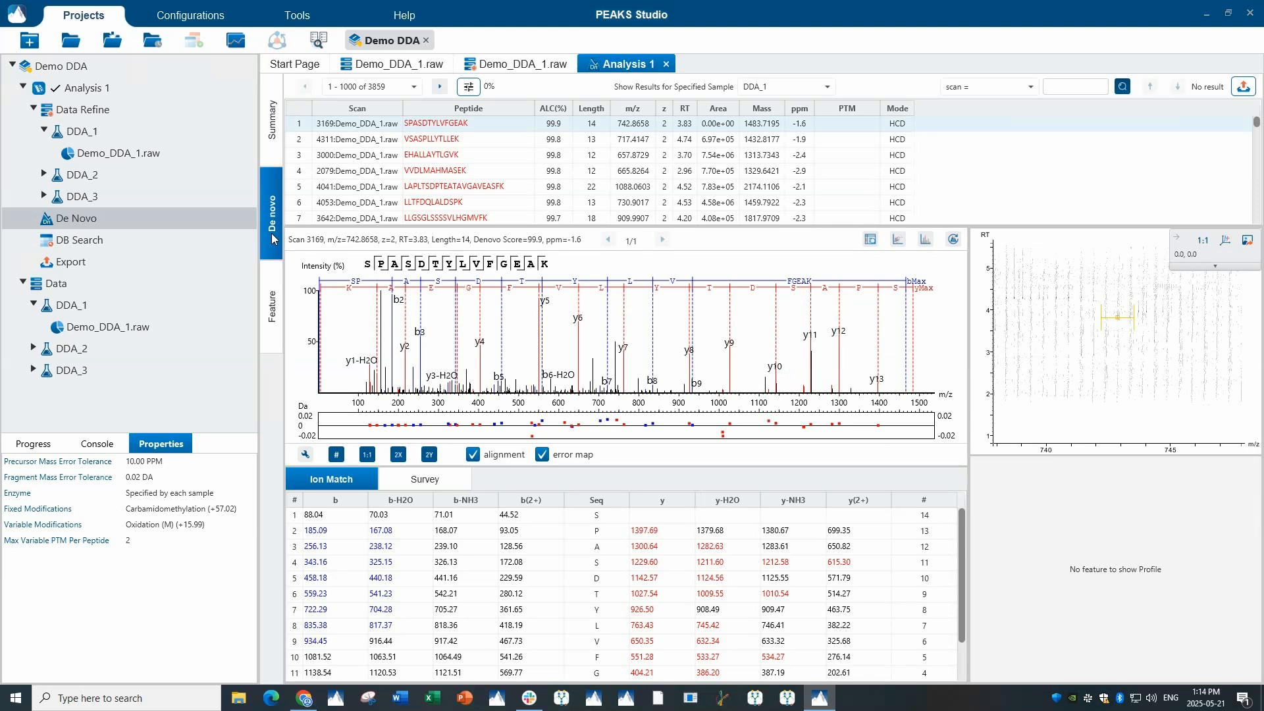
click(262, 282)
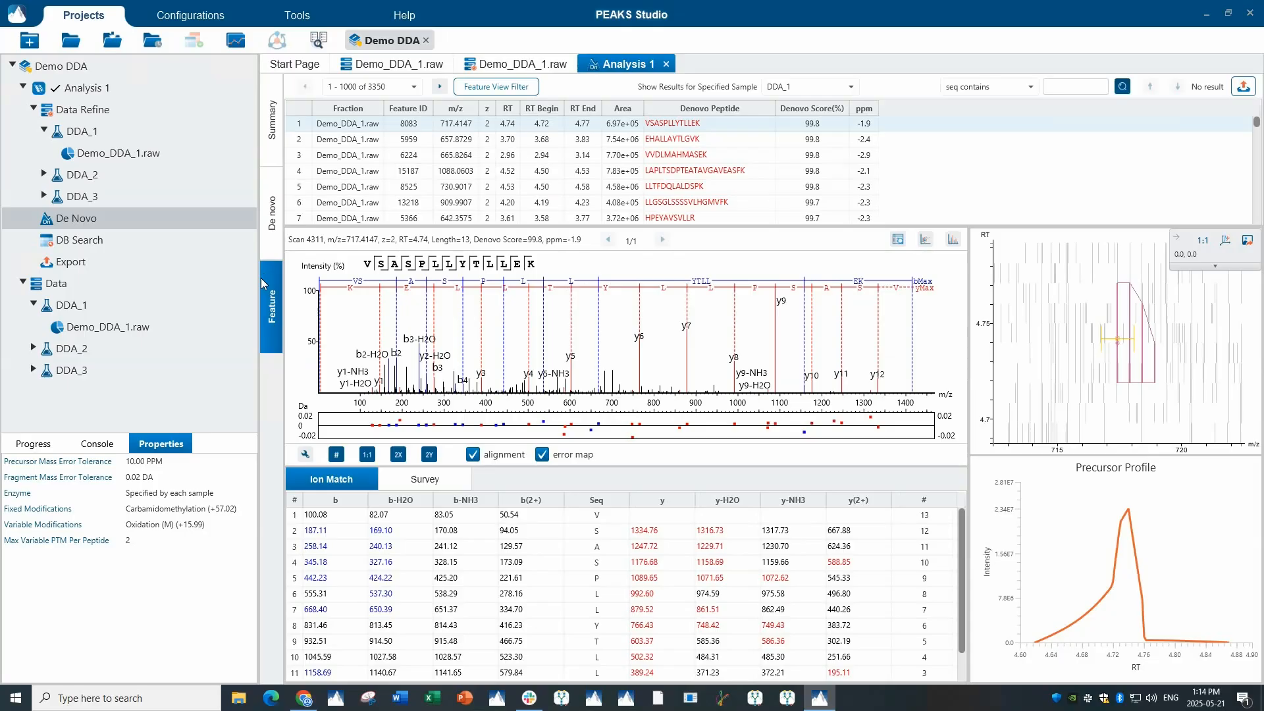
Open the DB Search results and review the full summary report and the top protein's coverage, supporting peptides and de novo only tags
click(72, 247)
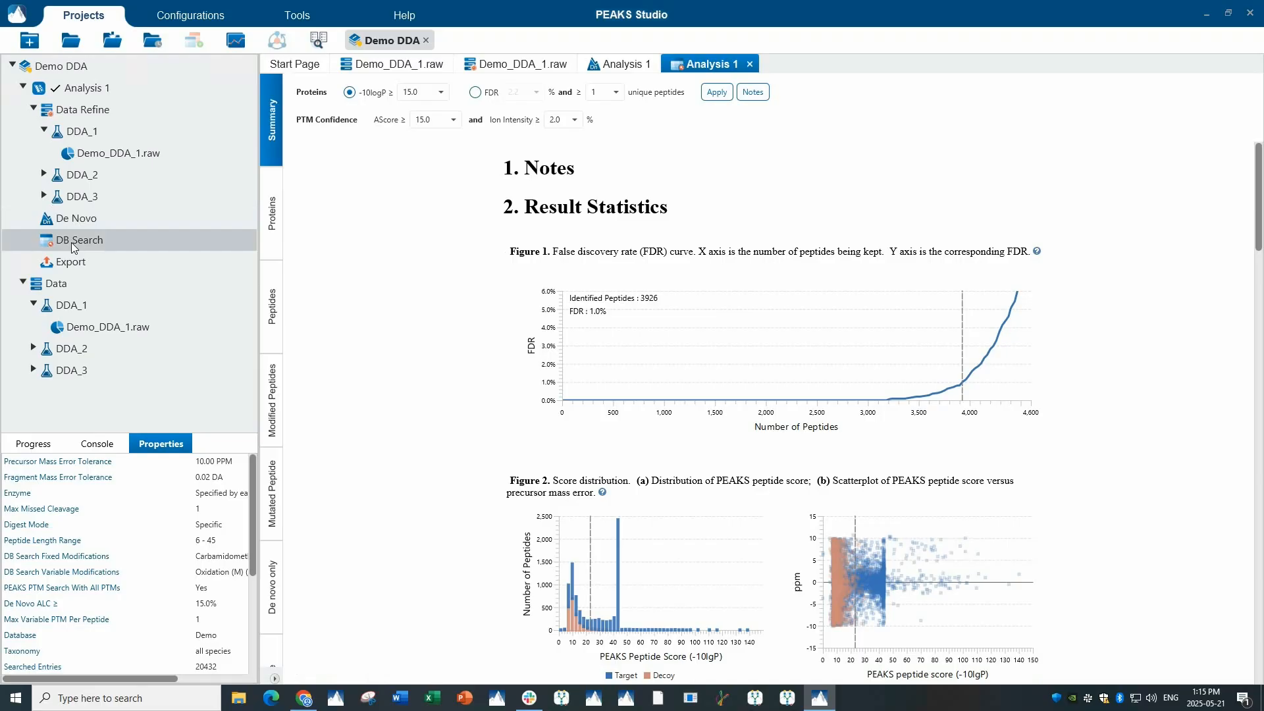
drag(1257, 198, 1228, 646)
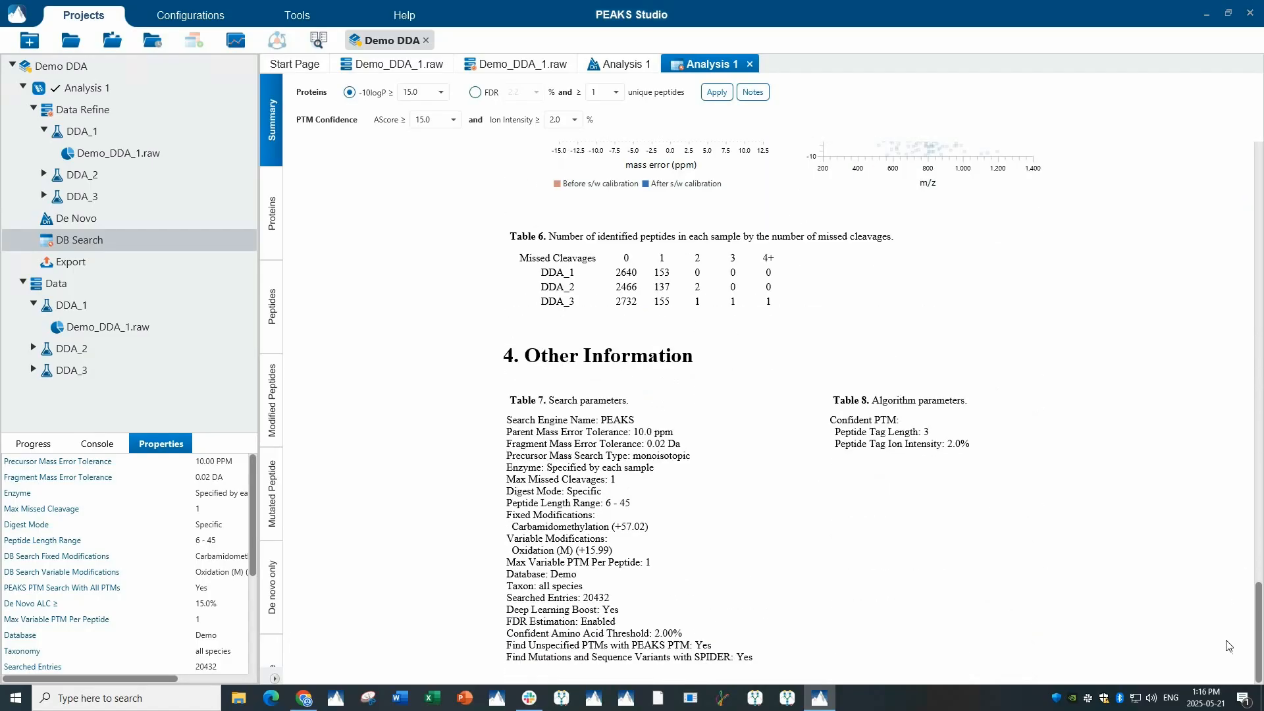
click(273, 192)
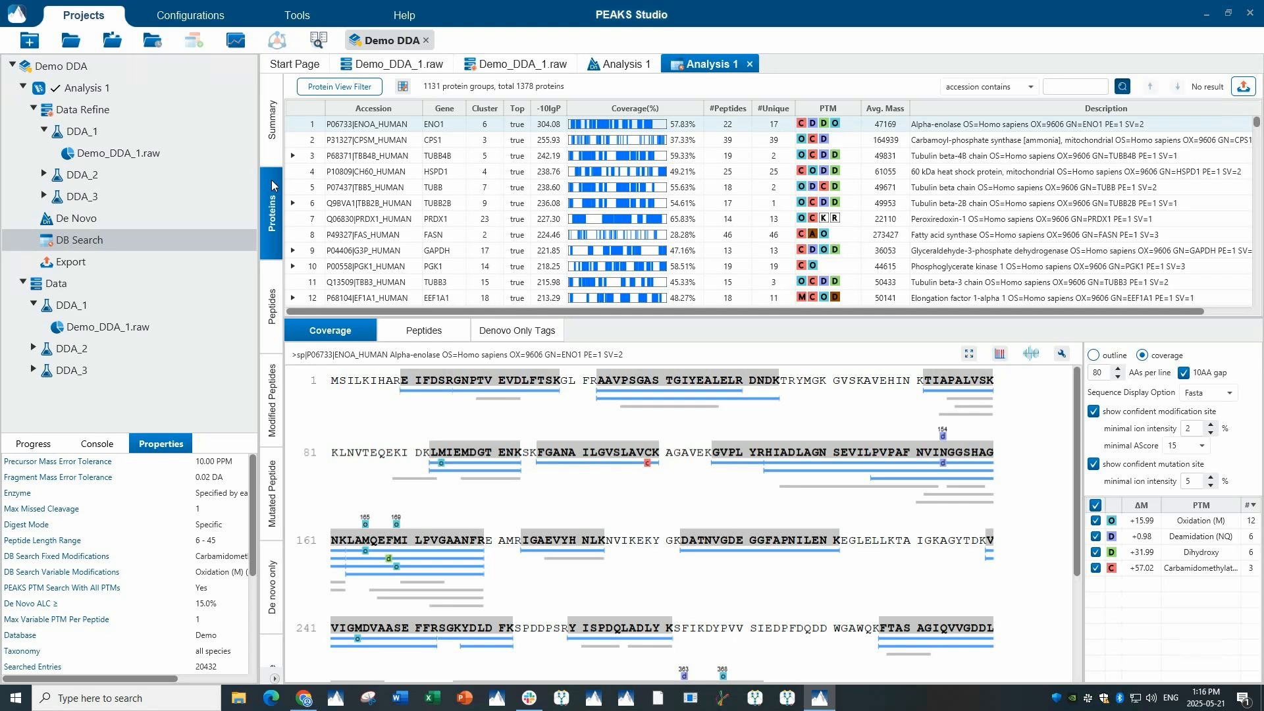
click(438, 336)
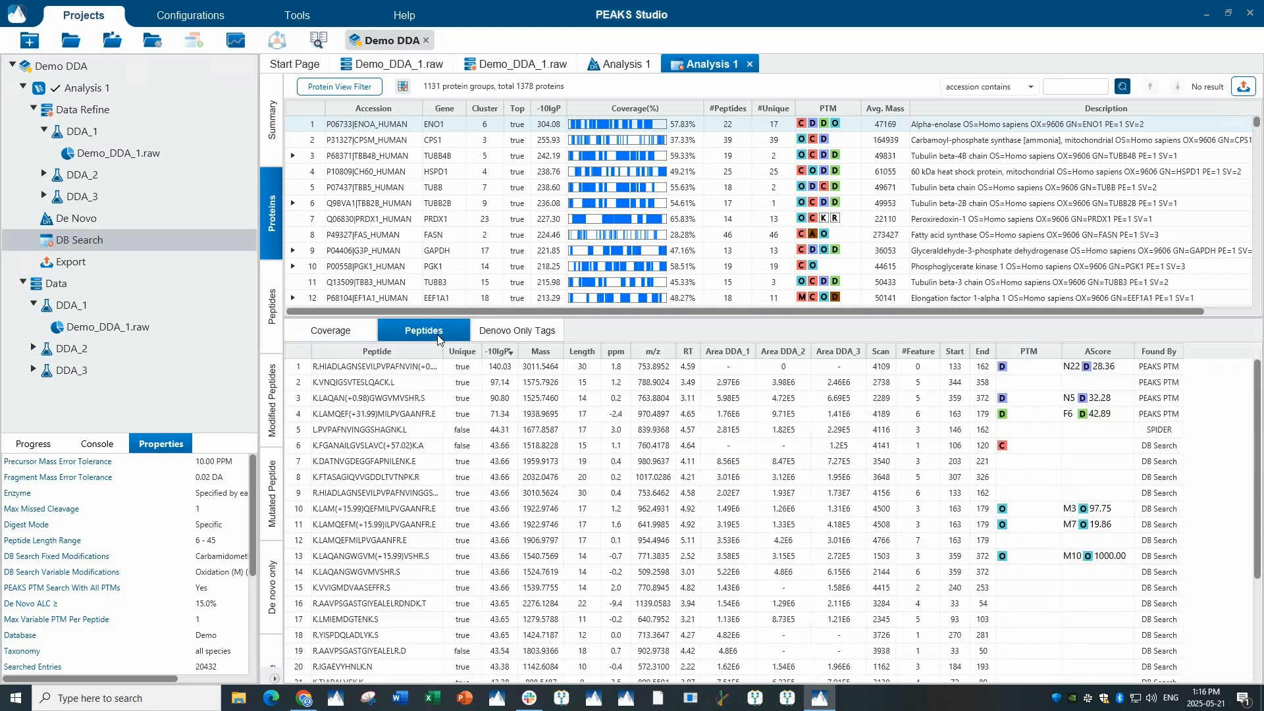
click(522, 335)
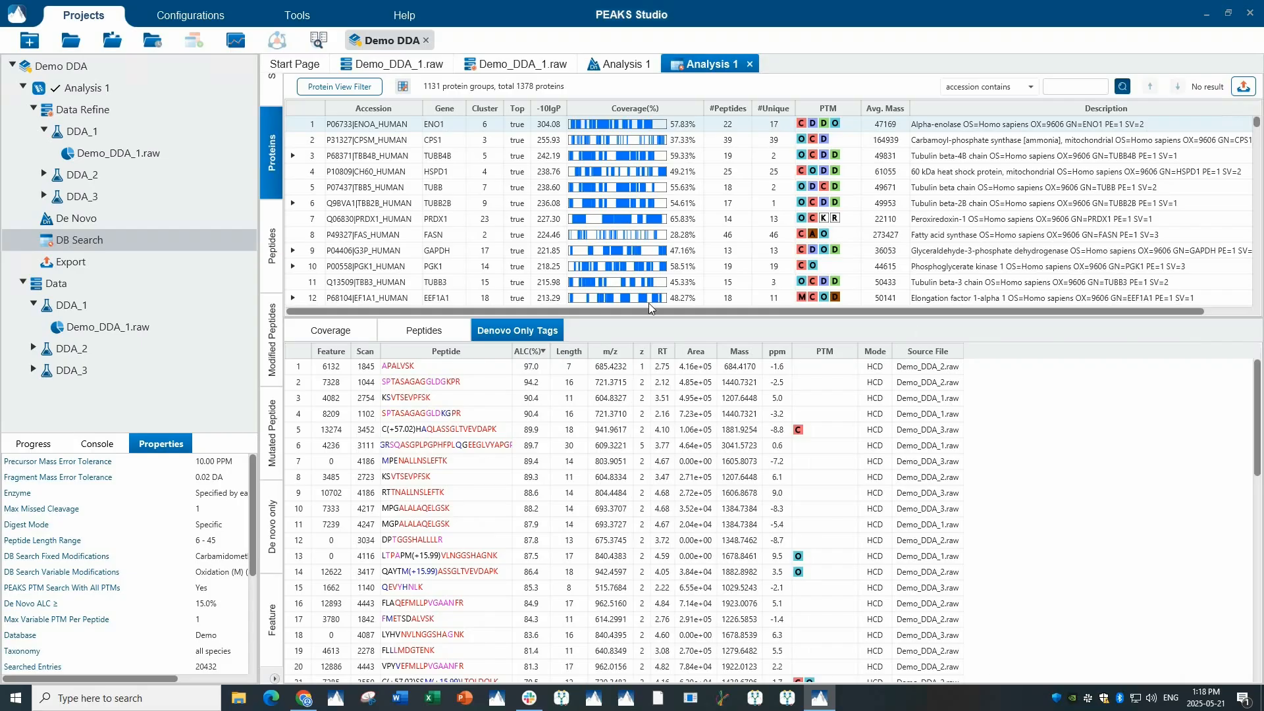
Review the identified peptides' annotated spectra, and list the samples and features supporting peptide HGEVCPAGWKPGSDTIKPDVQK
click(266, 270)
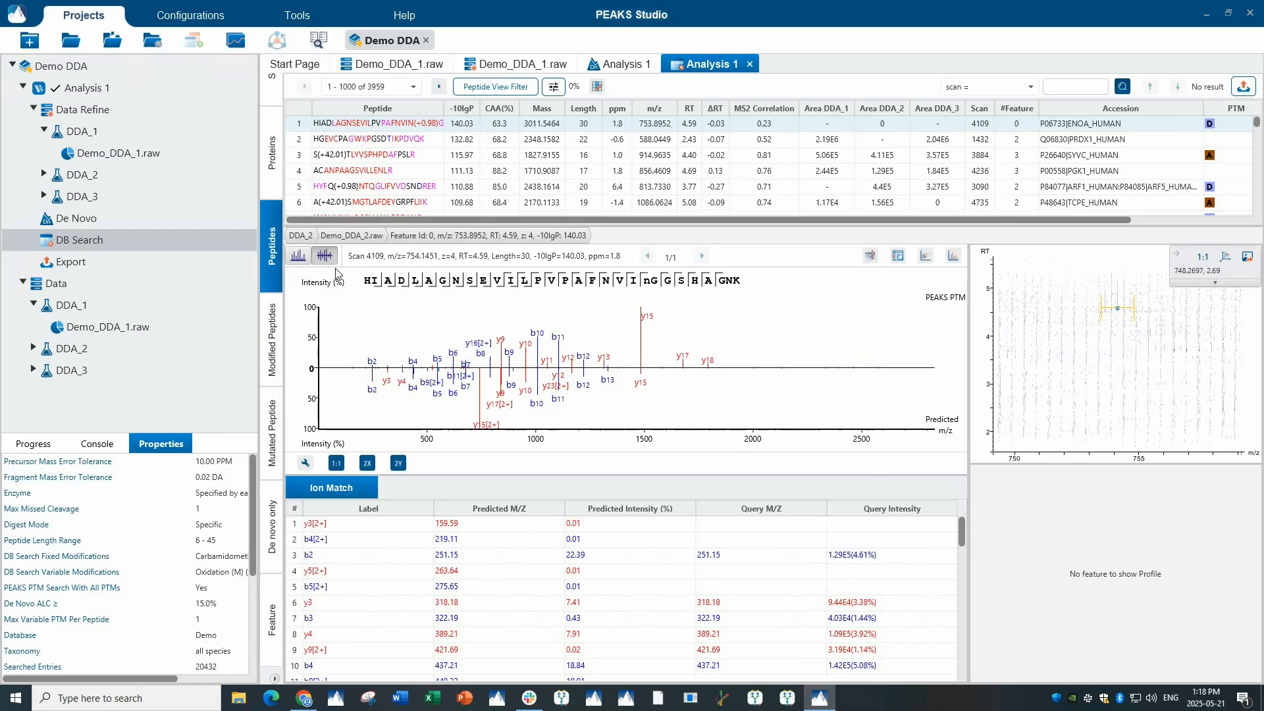
click(296, 257)
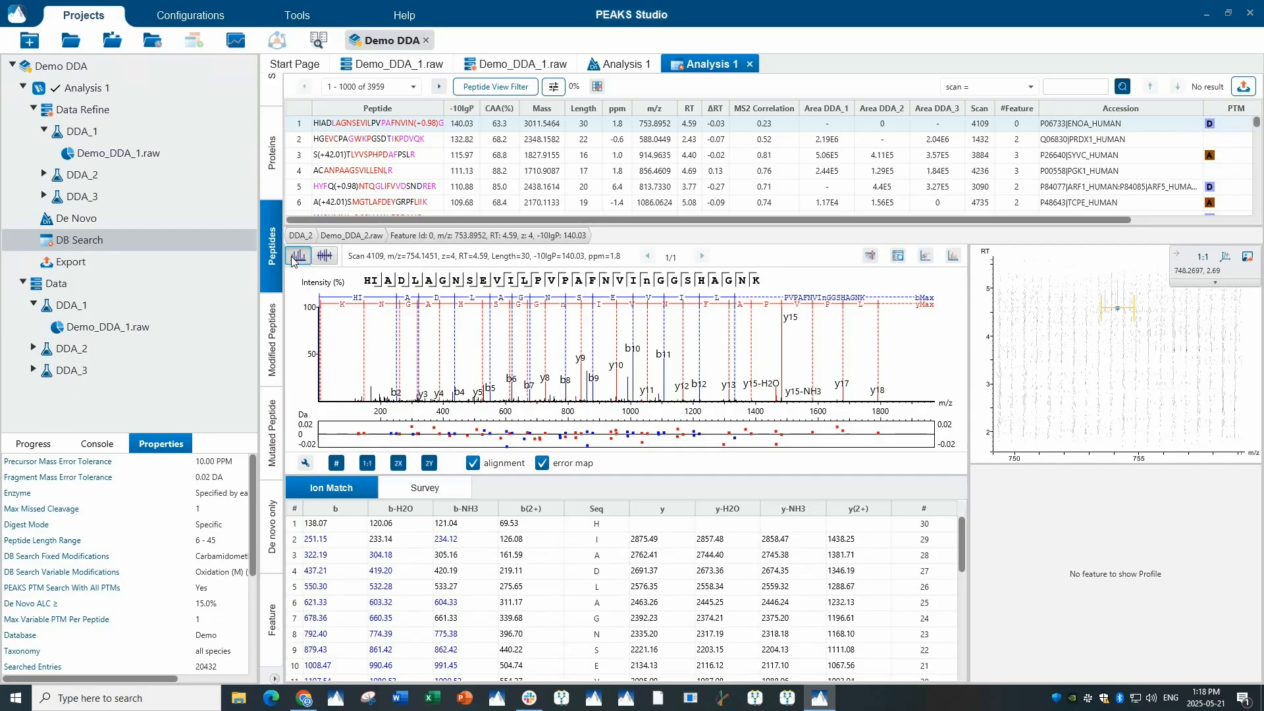
click(374, 140)
click(301, 240)
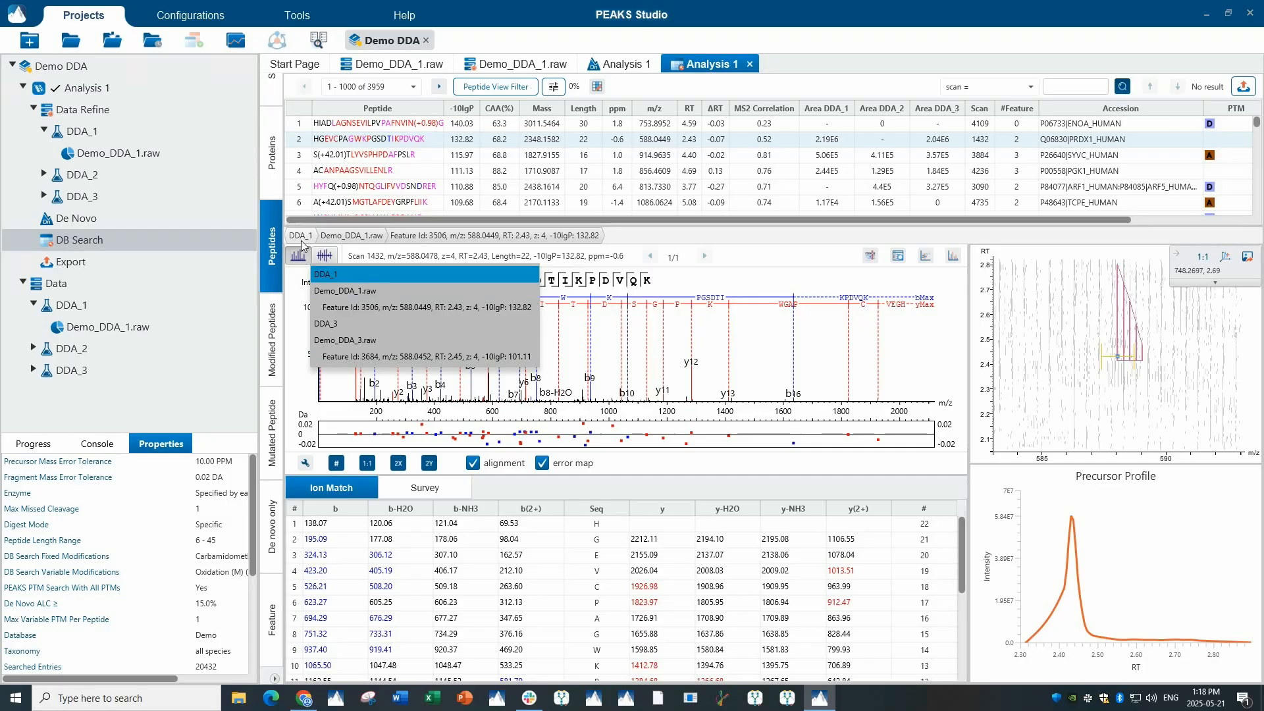
Review the modified, mutated and de novo only peptide results, and sort the DB Search feature list by Denovo Score
click(269, 336)
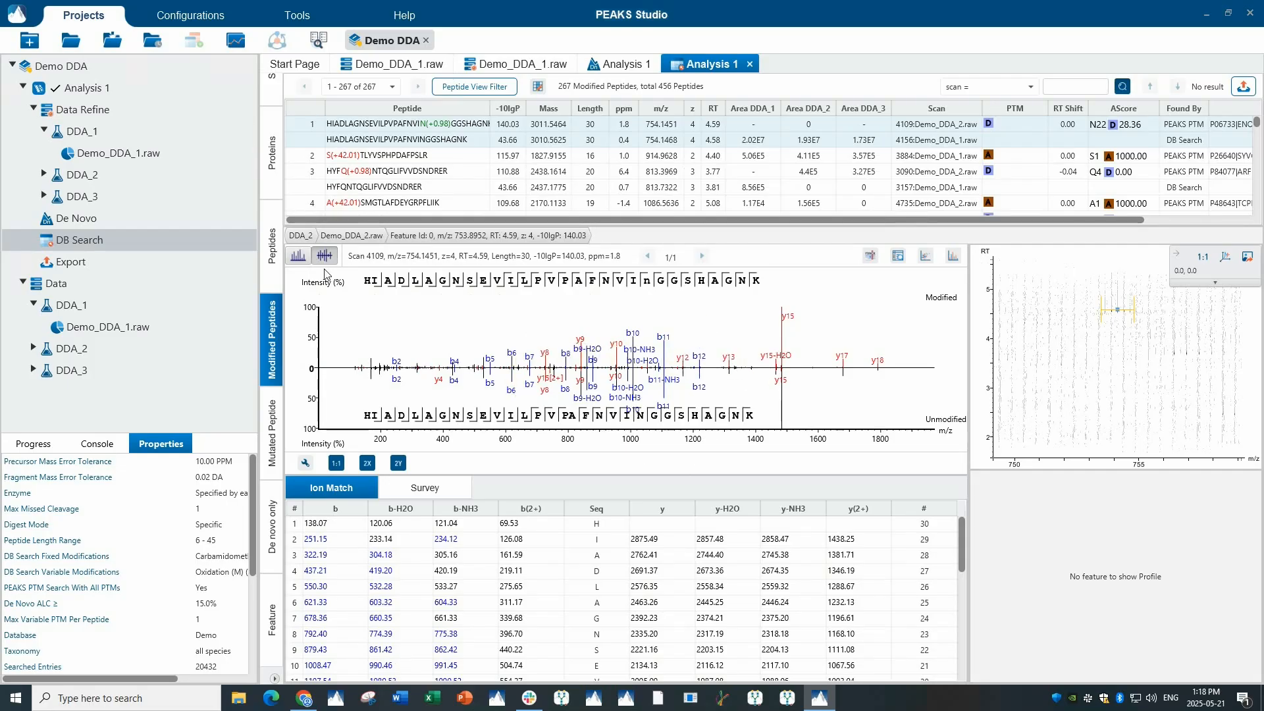
click(268, 418)
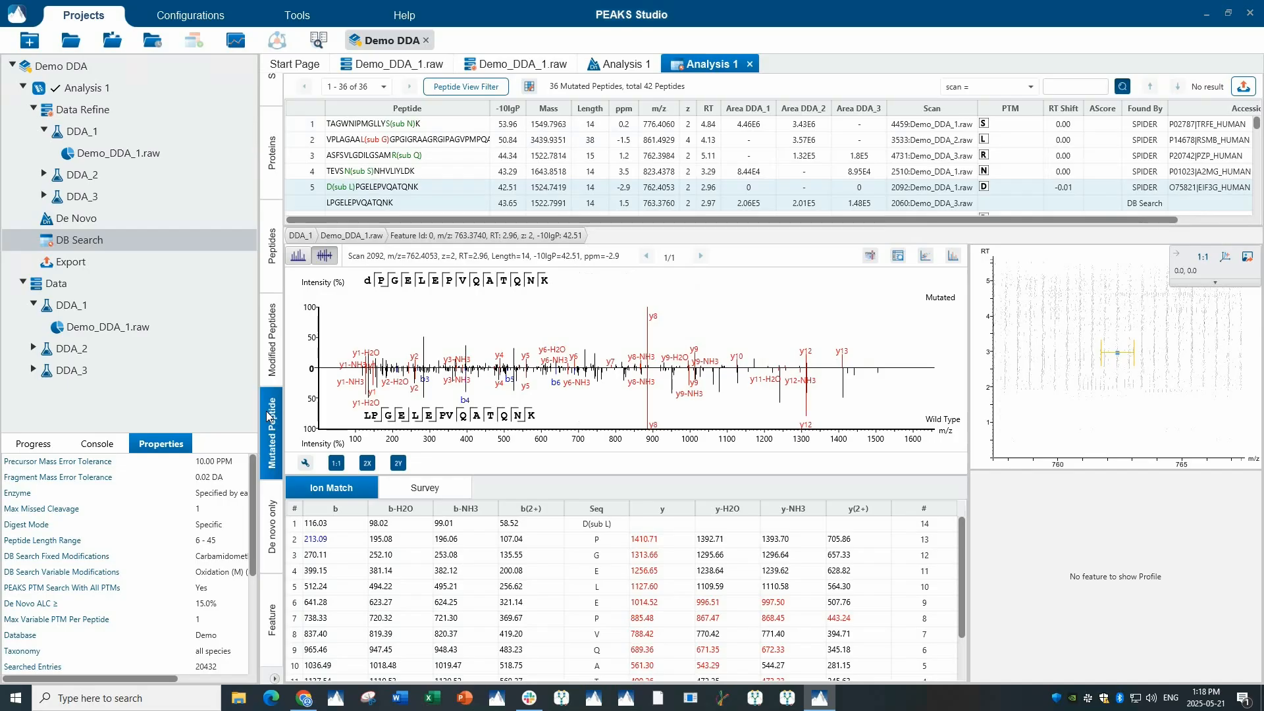
click(271, 494)
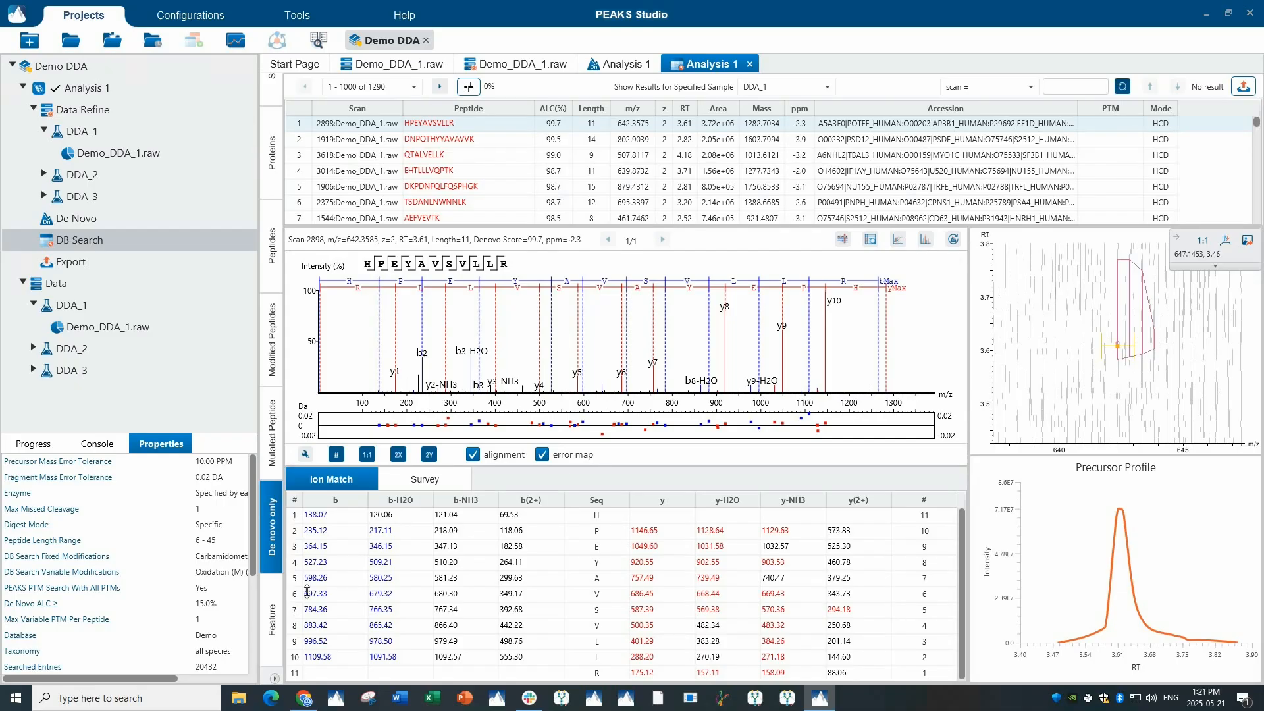
click(271, 599)
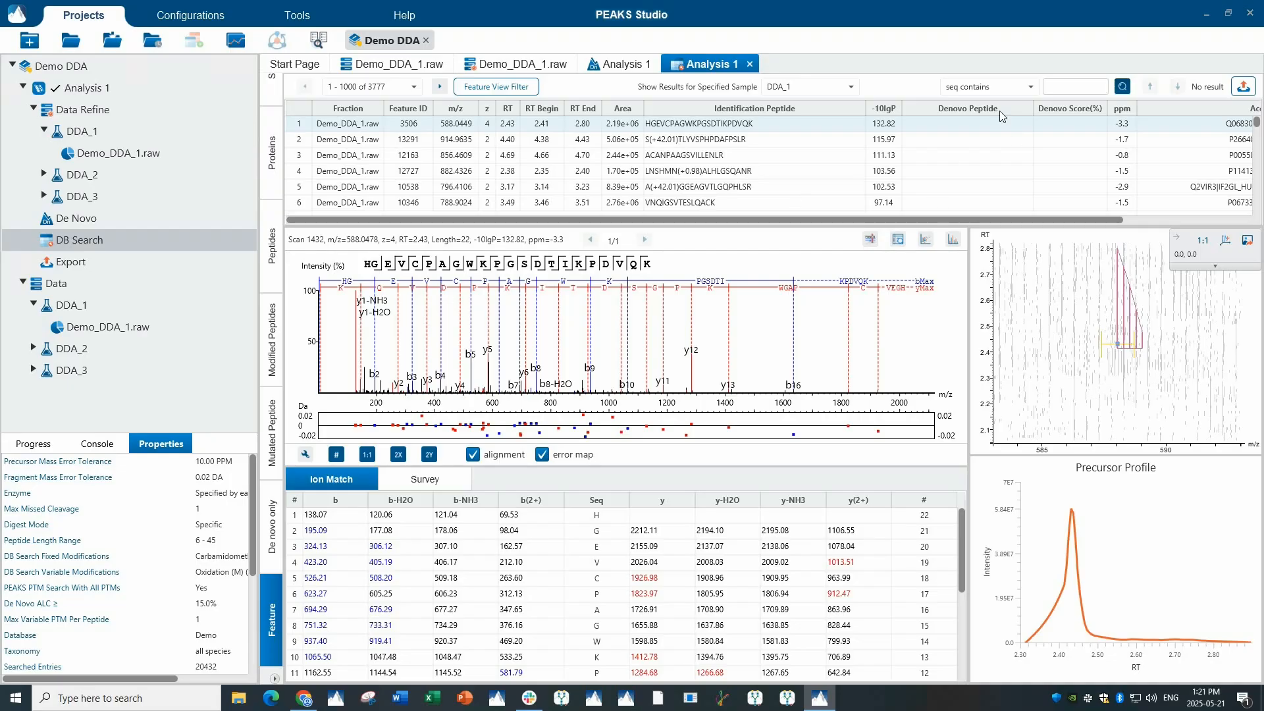
click(1074, 109)
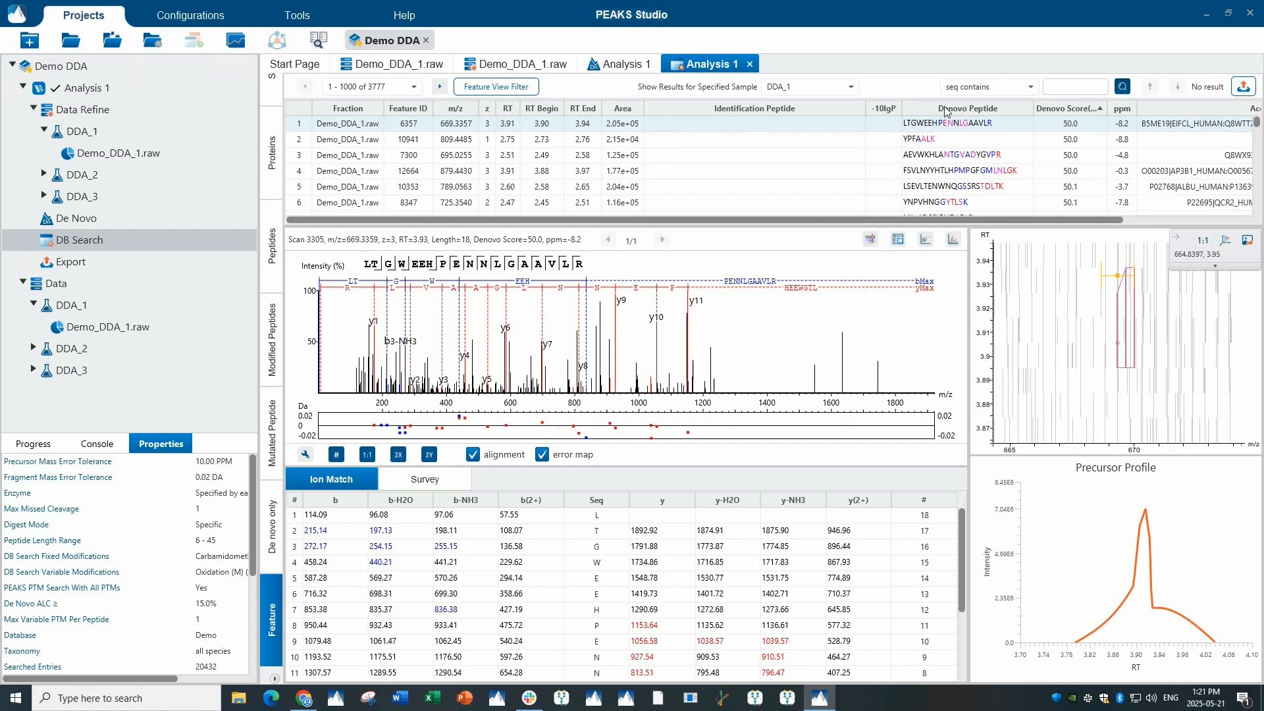
Open Analysis 1's export settings and select Protein CSV and Peptide CSV among the database search text exports
click(60, 262)
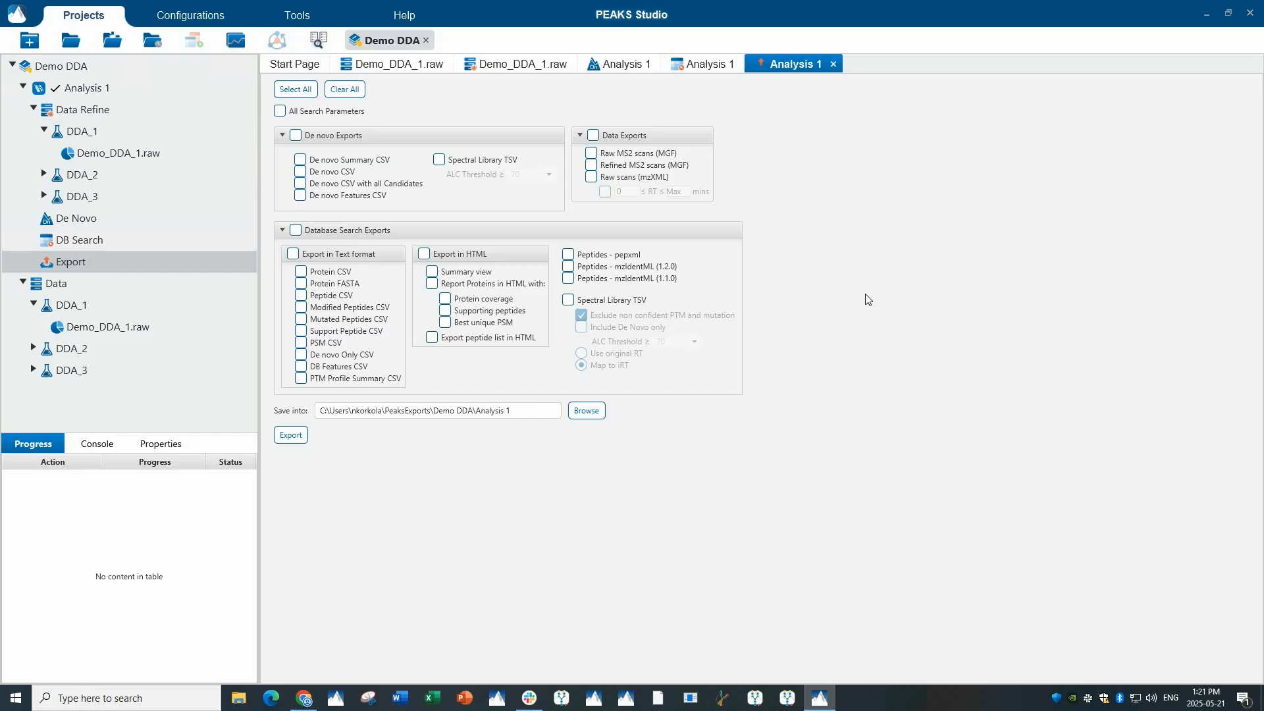
click(301, 274)
click(301, 296)
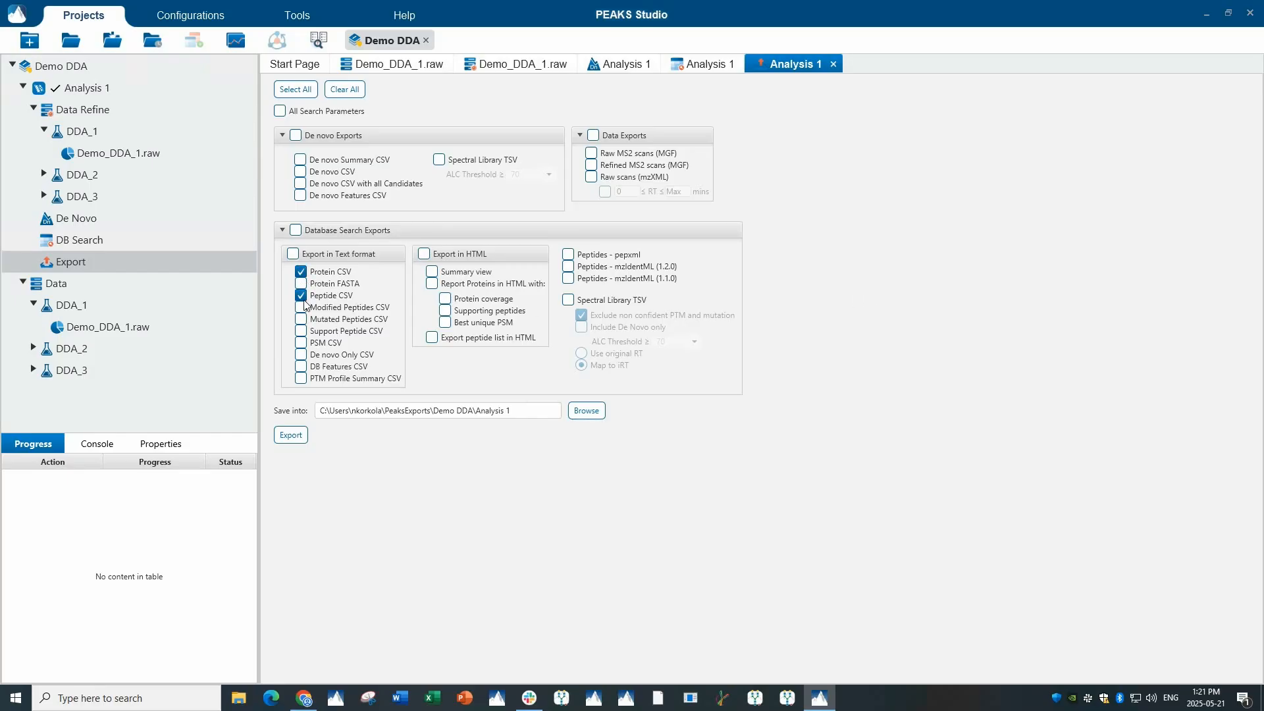